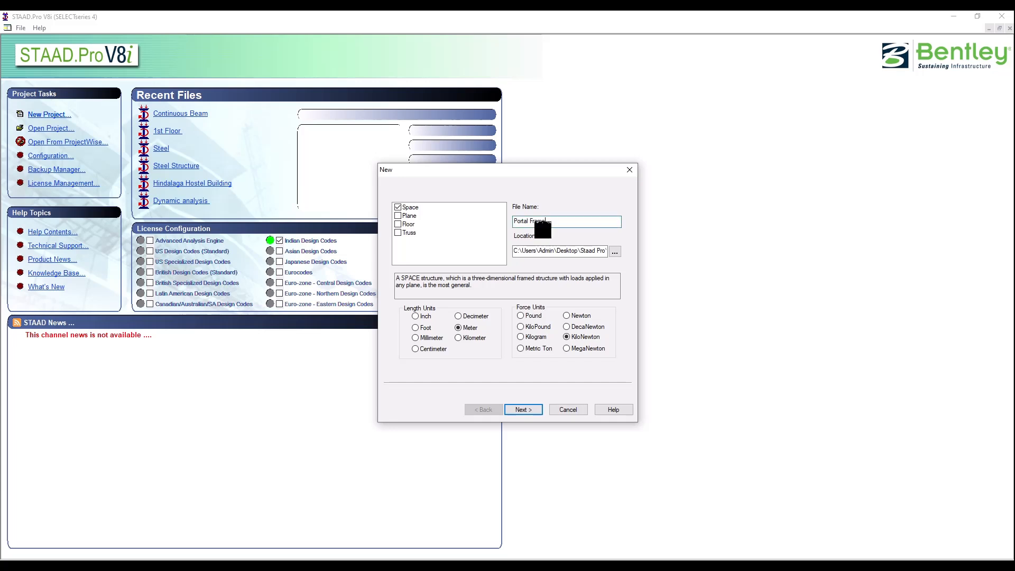
Step: Create the Portal Frame space model in the Staad Pro folder, overwriting the existing file, with Add Beam as the start, and close the snap grid
{"action": "left_click", "coordinate": [615, 252]}
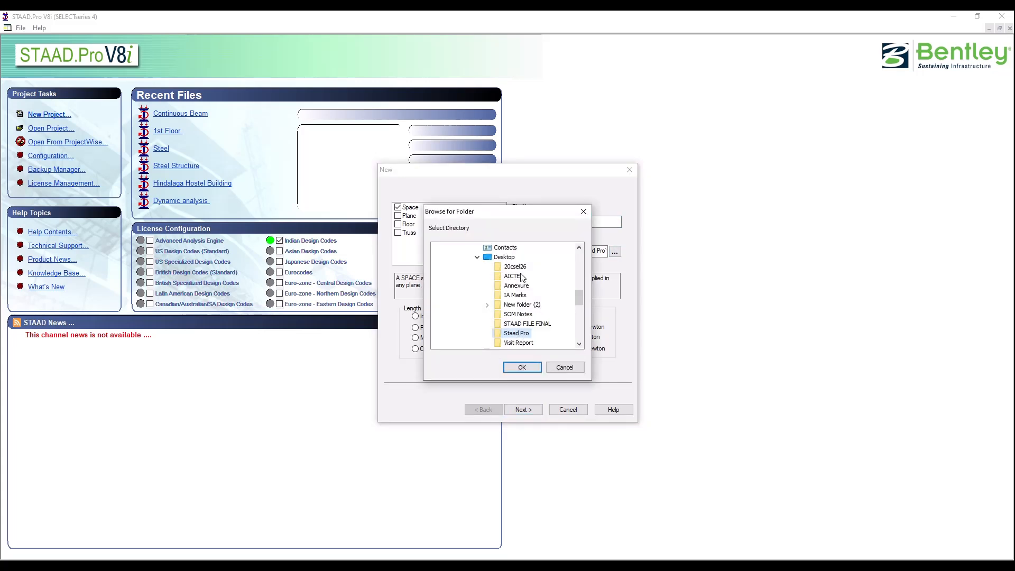
{"action": "left_click", "coordinate": [530, 367]}
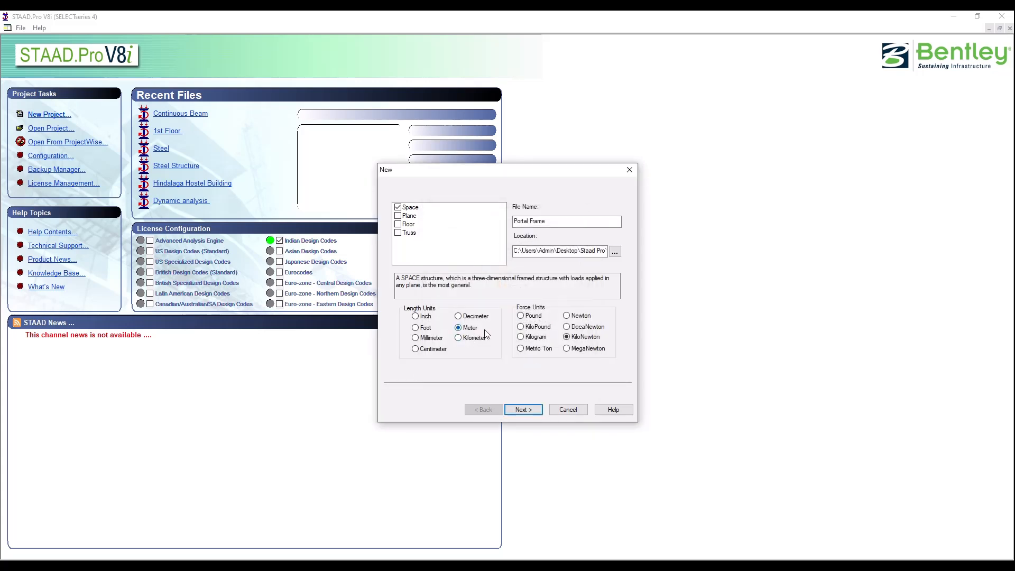
{"action": "left_click", "coordinate": [534, 416]}
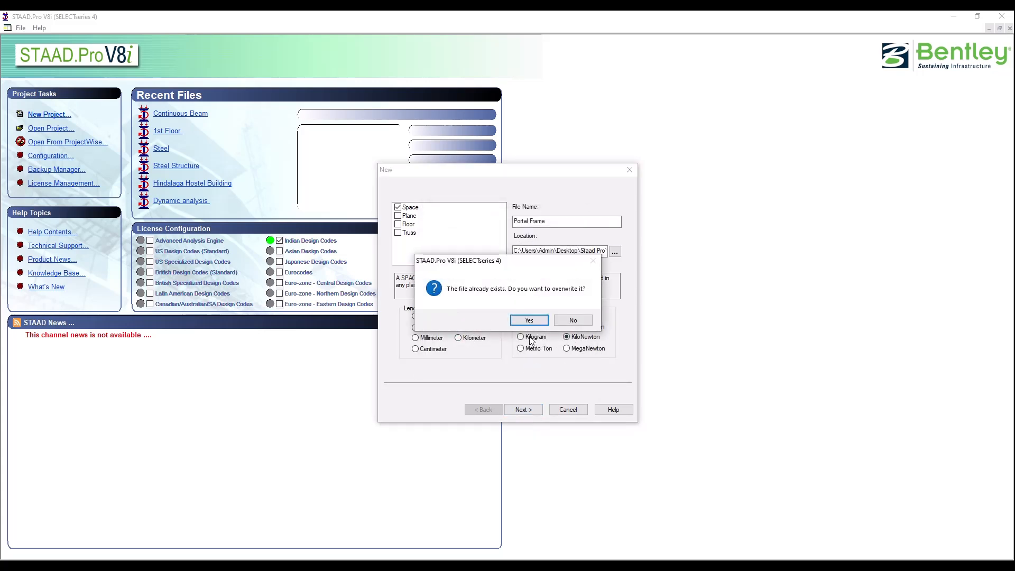
{"action": "left_click", "coordinate": [531, 321]}
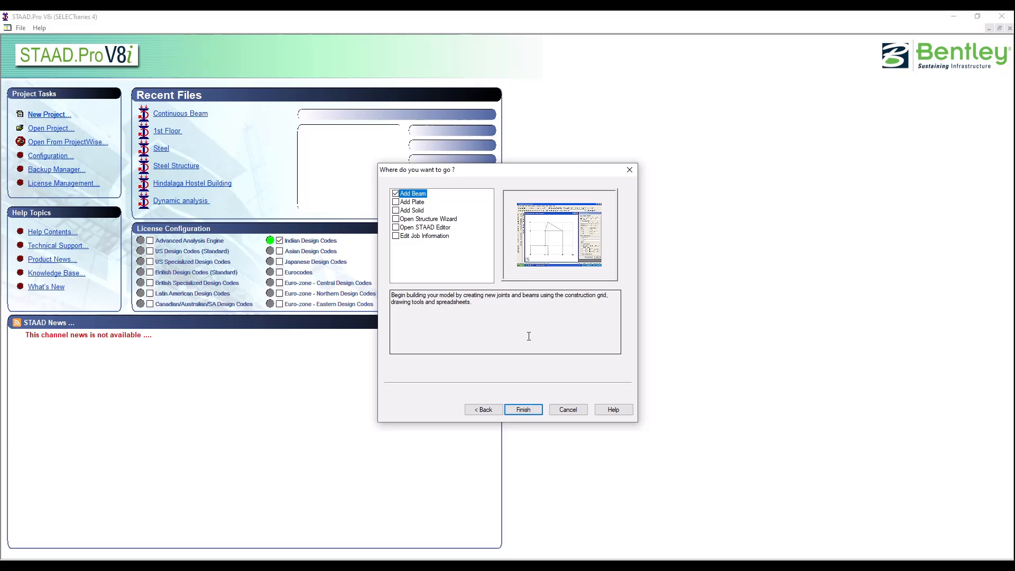
{"action": "left_click", "coordinate": [525, 410]}
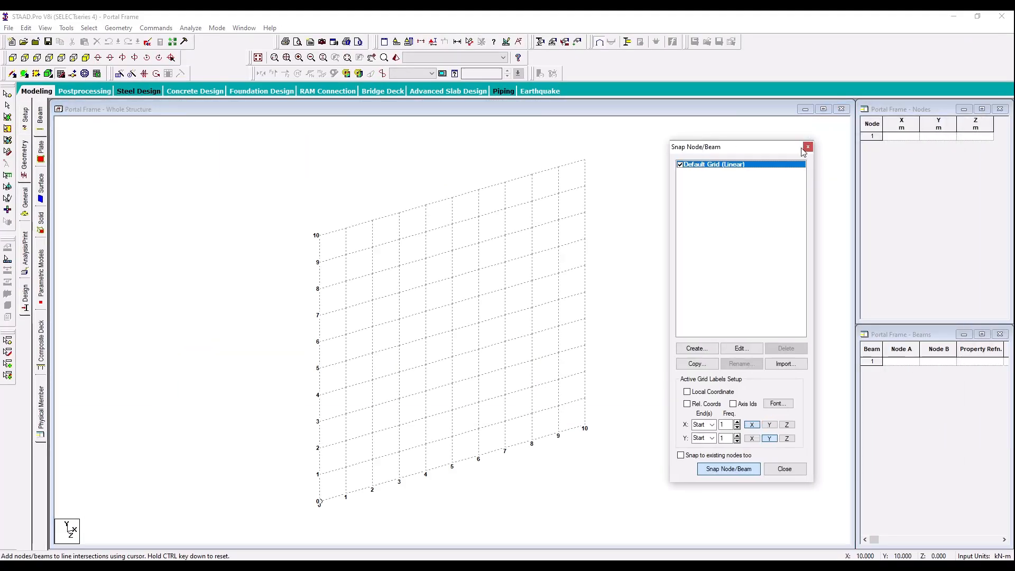
{"action": "left_click", "coordinate": [808, 146]}
{"action": "left_click", "coordinate": [828, 177]}
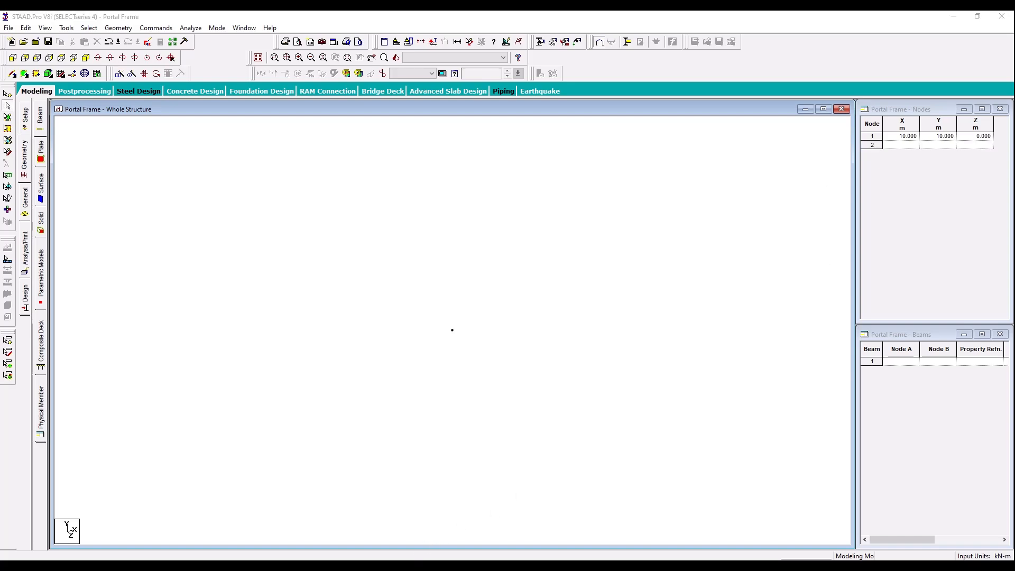
Step: Check the frame drawing in the lab manual and set node 1's coordinates to X 0, Y 0 m
{"action": "left_click", "coordinate": [300, 566]}
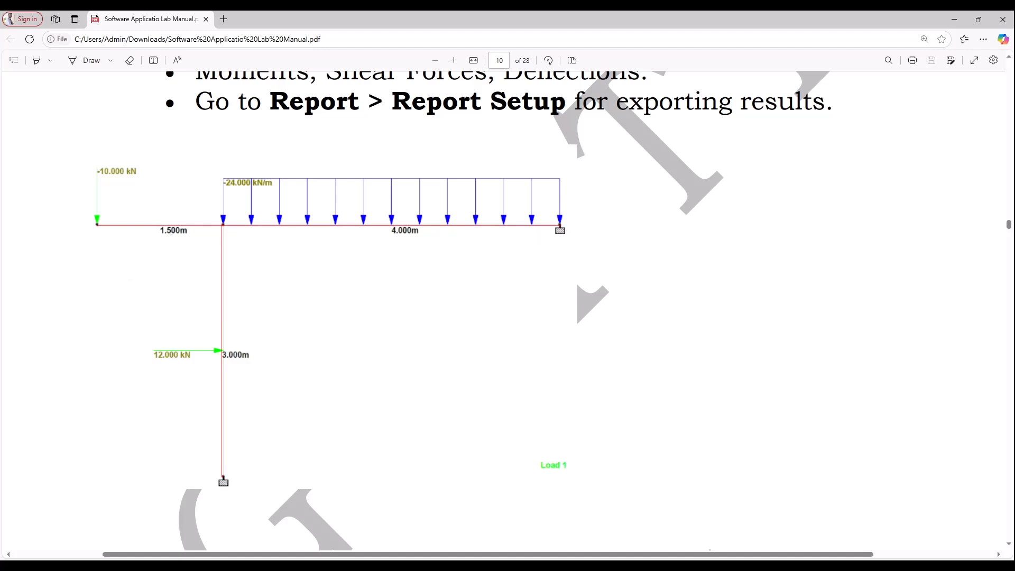
{"action": "key", "text": "alt+Tab"}
{"action": "left_click", "coordinate": [895, 139]}
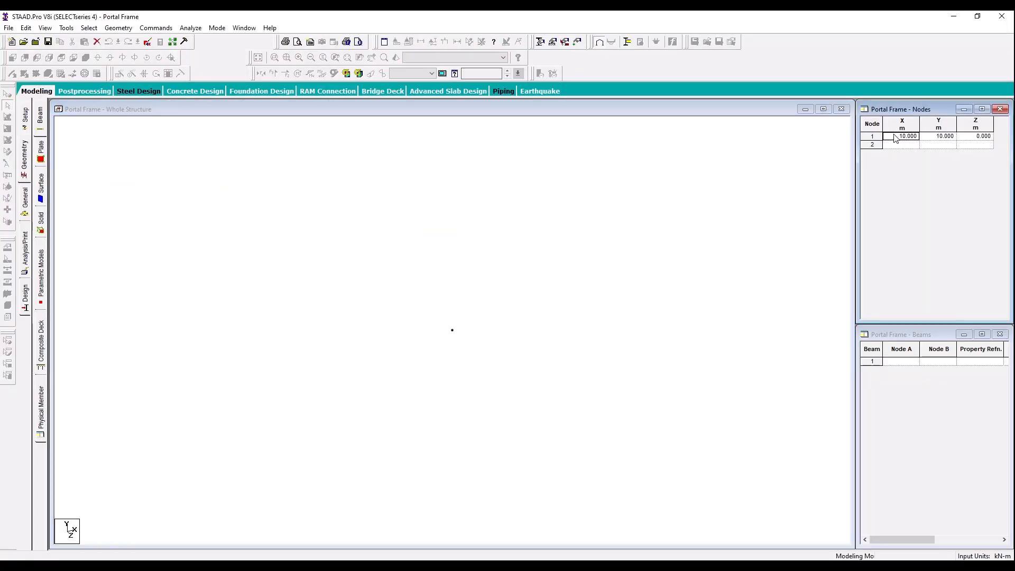
{"action": "type", "text": "0"}
{"action": "key", "text": "Tab"}
{"action": "type", "text": "0"}
{"action": "key", "text": "Tab"}
{"action": "key", "text": "Tab"}
Step: Add node 2 at X 0, Y 3 m in the node table
{"action": "type", "text": "3"}
{"action": "key", "text": "BackSpace"}
{"action": "key", "text": "Tab"}
{"action": "type", "text": "3"}
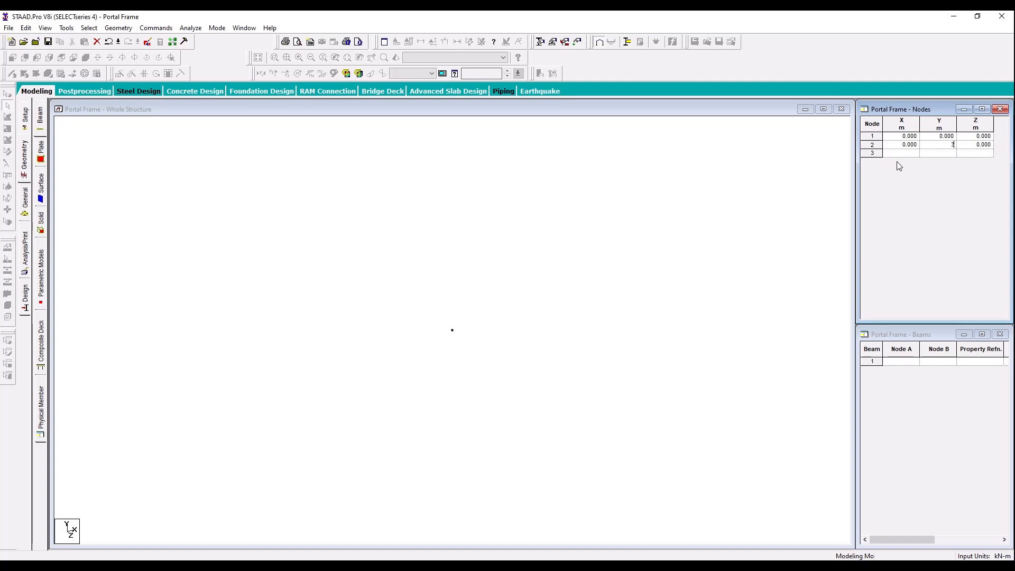
{"action": "key", "text": "Tab"}
Step: Add a third node at X 3, Y 4 m in the node table
{"action": "left_click", "coordinate": [912, 153]}
{"action": "type", "text": "3"}
{"action": "key", "text": "Tab"}
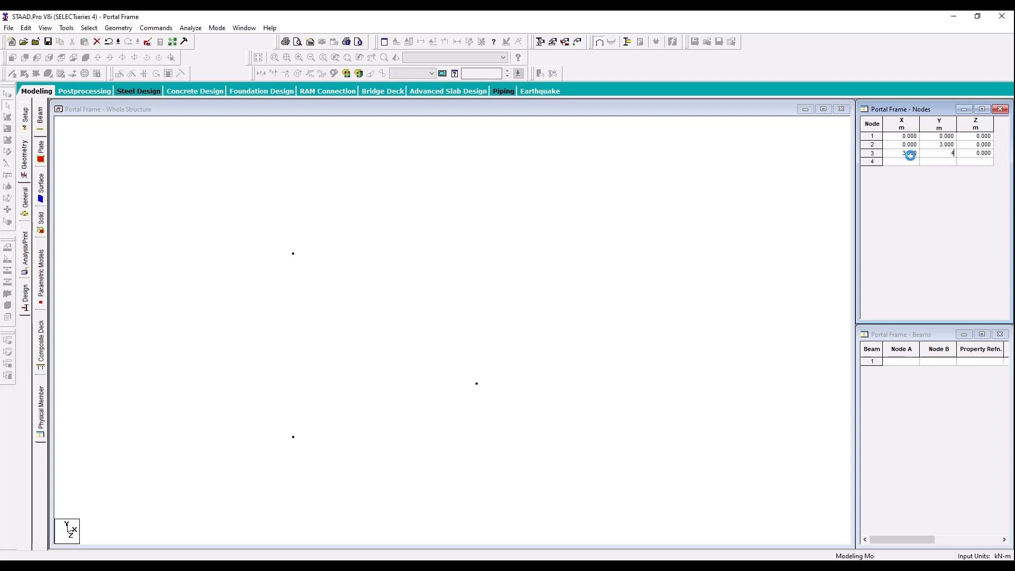
{"action": "type", "text": "4"}
{"action": "key", "text": "Tab"}
{"action": "left_click", "coordinate": [259, 204]}
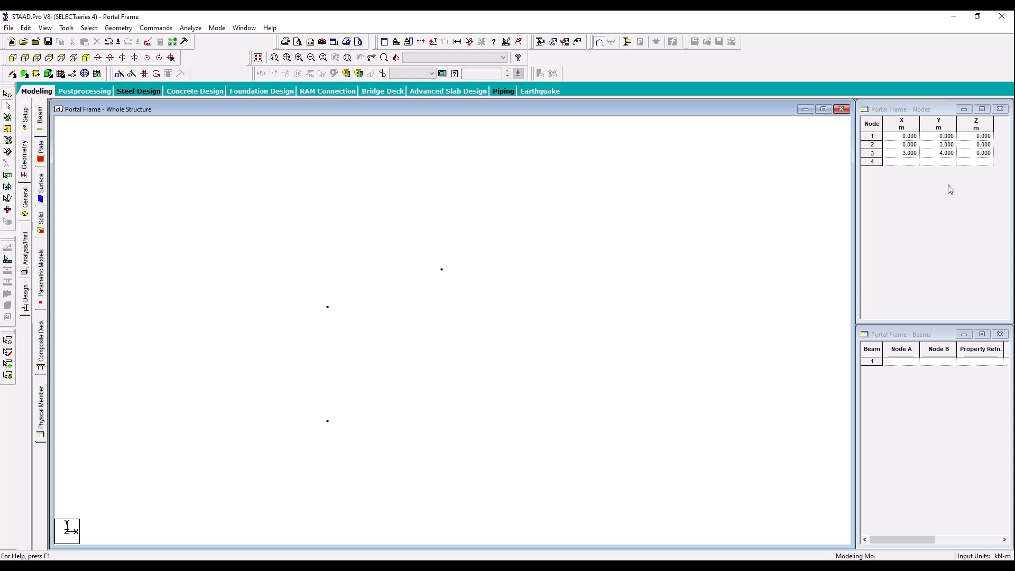
Step: Set node 3's coordinates to X 4, Y 3 m
{"action": "left_click", "coordinate": [900, 154]}
{"action": "type", "text": "4"}
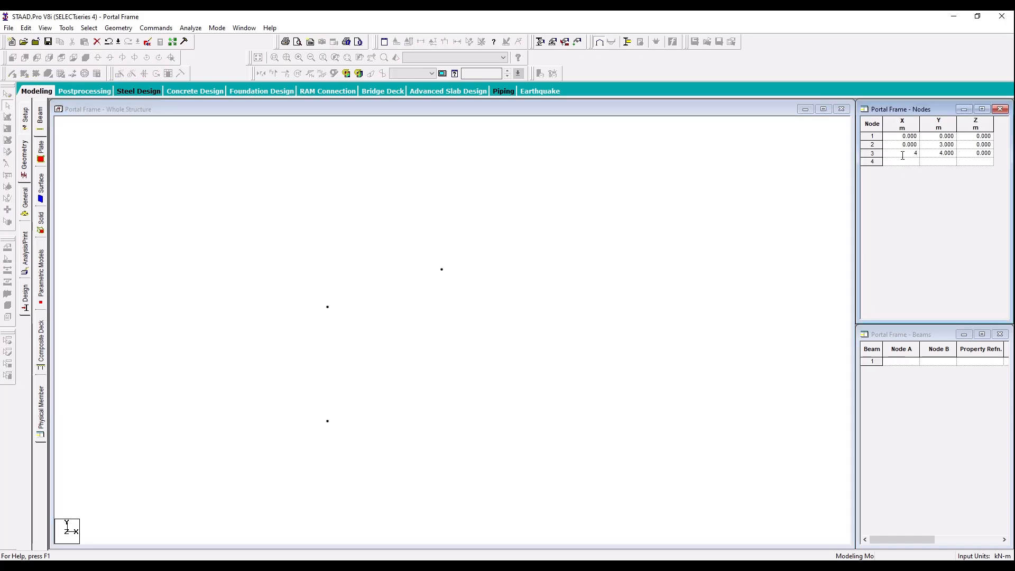
{"action": "key", "text": "Tab"}
{"action": "type", "text": "3"}
{"action": "key", "text": "Tab"}
{"action": "left_click", "coordinate": [574, 322]}
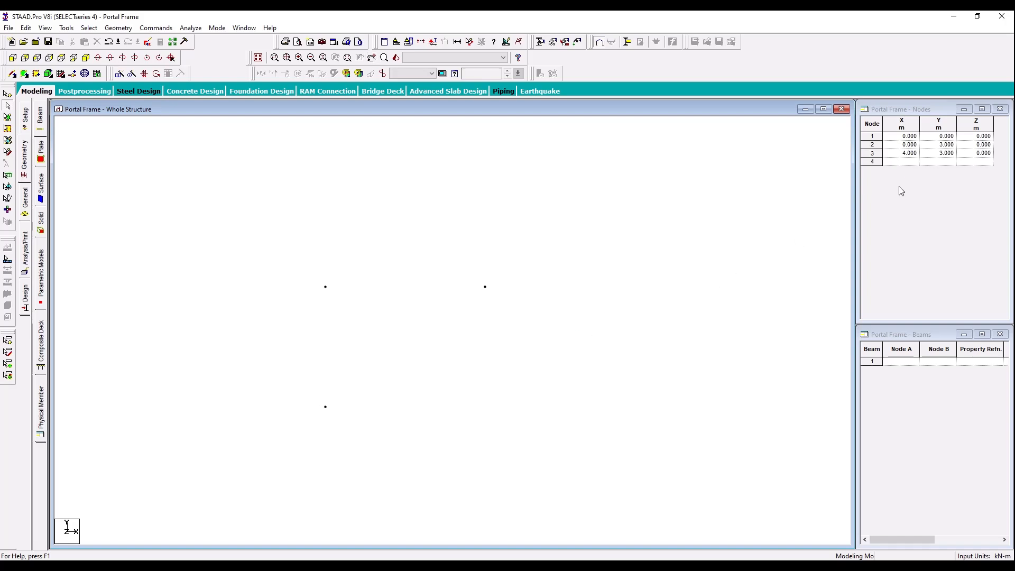
Step: Add node 4 at X -1.5, Y 3 m in the node table
{"action": "left_click", "coordinate": [907, 161]}
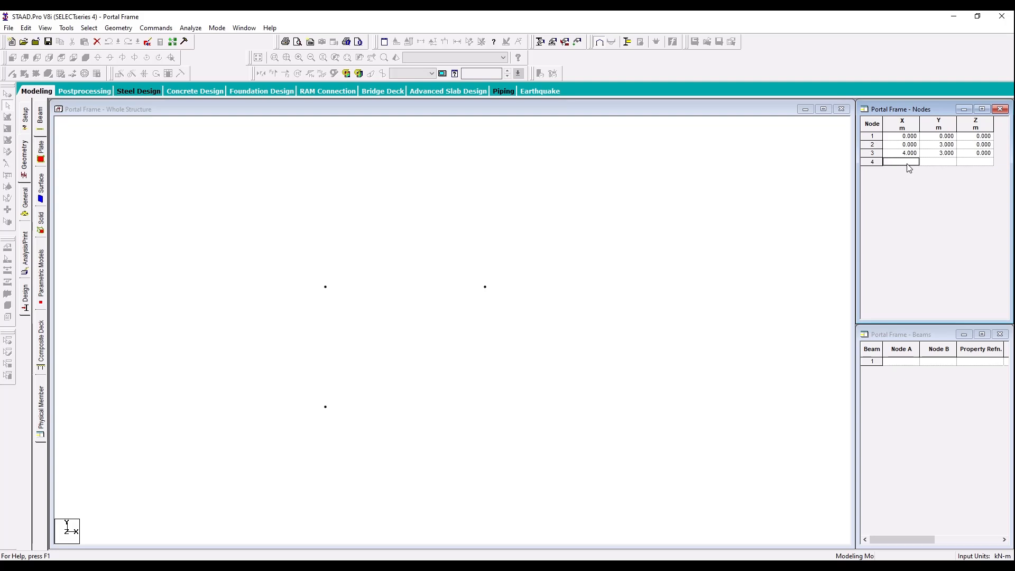
{"action": "type", "text": "-1.5"}
{"action": "left_click", "coordinate": [937, 163]}
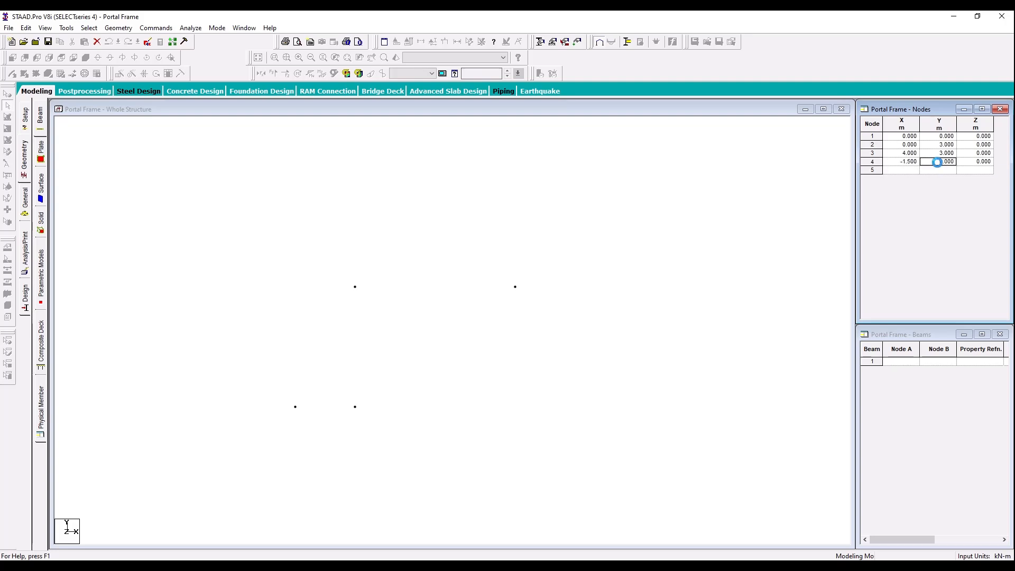
{"action": "type", "text": "3"}
{"action": "key", "text": "Tab"}
{"action": "left_click", "coordinate": [512, 348]}
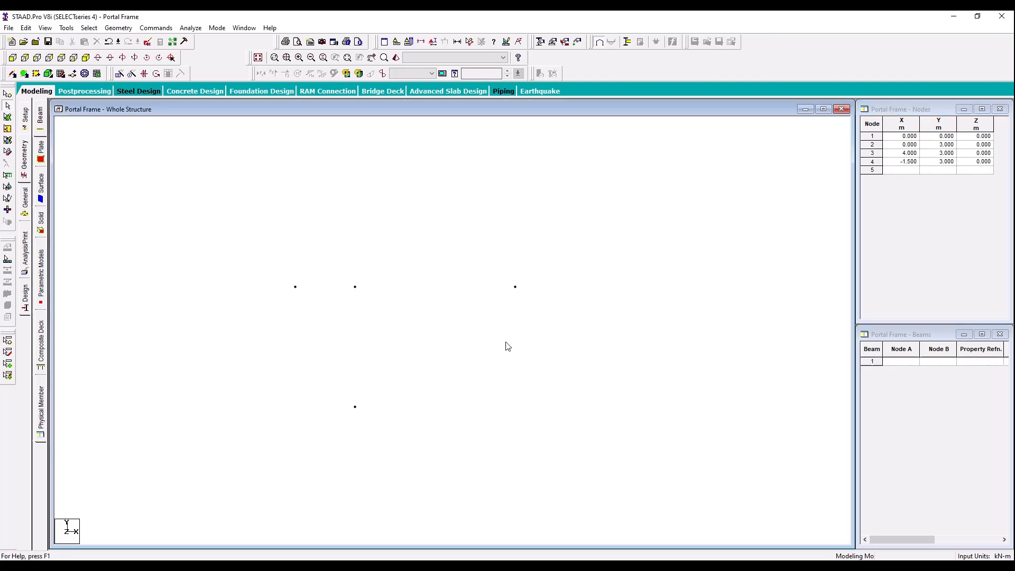
Step: Draw beams connecting node 1 to node 2, node 2 to node 3, and node 2 to node 4
{"action": "left_click", "coordinate": [12, 75]}
{"action": "left_click_drag", "start_coordinate": [355, 407], "coordinate": [513, 288]}
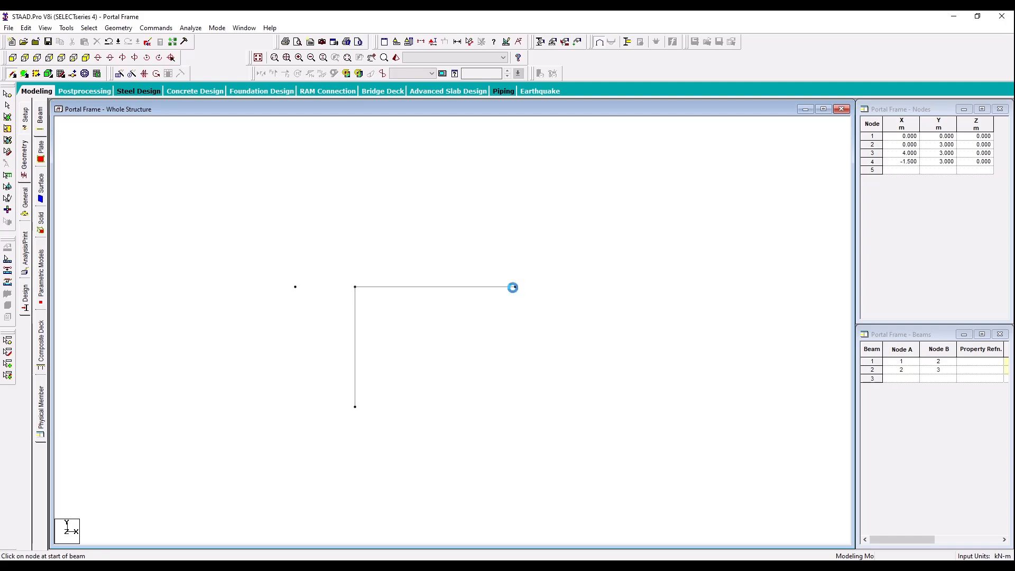
{"action": "left_click_drag", "start_coordinate": [355, 287], "coordinate": [295, 287]}
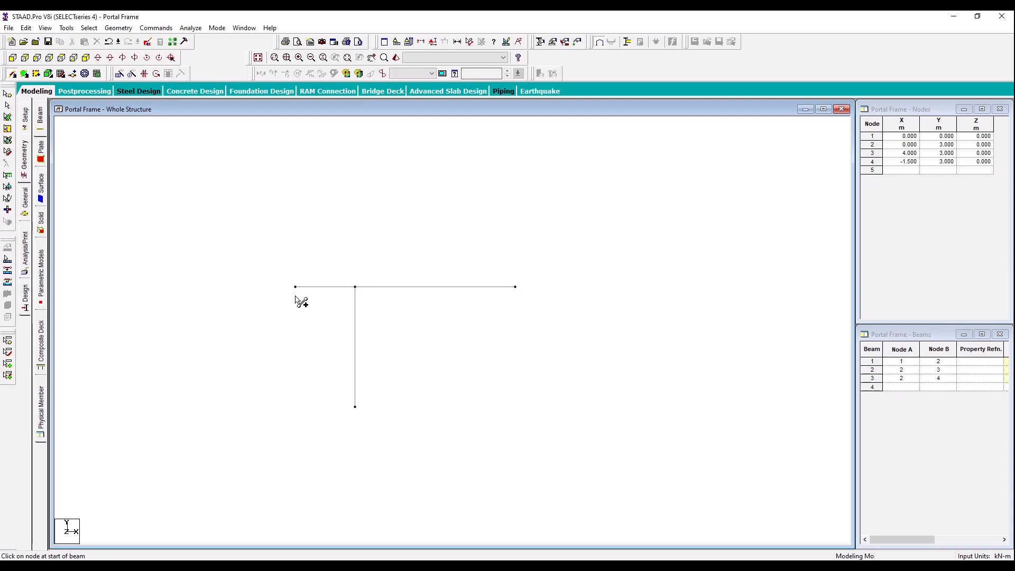
Step: Dimension the column and both horizontal members between their nodes and compare the frame with the lab manual's drawing
{"action": "left_click", "coordinate": [407, 565]}
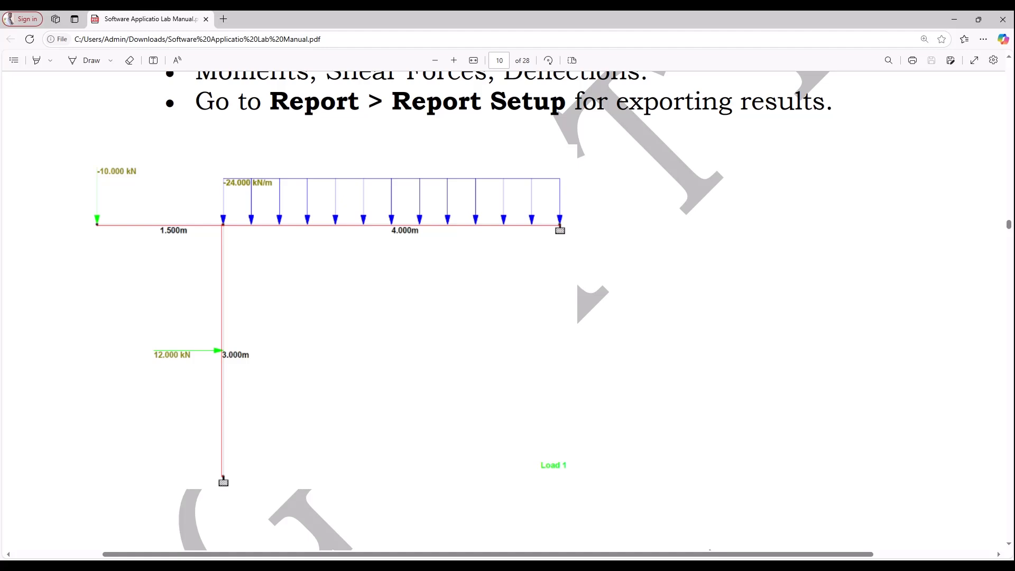
{"action": "left_click", "coordinate": [407, 565]}
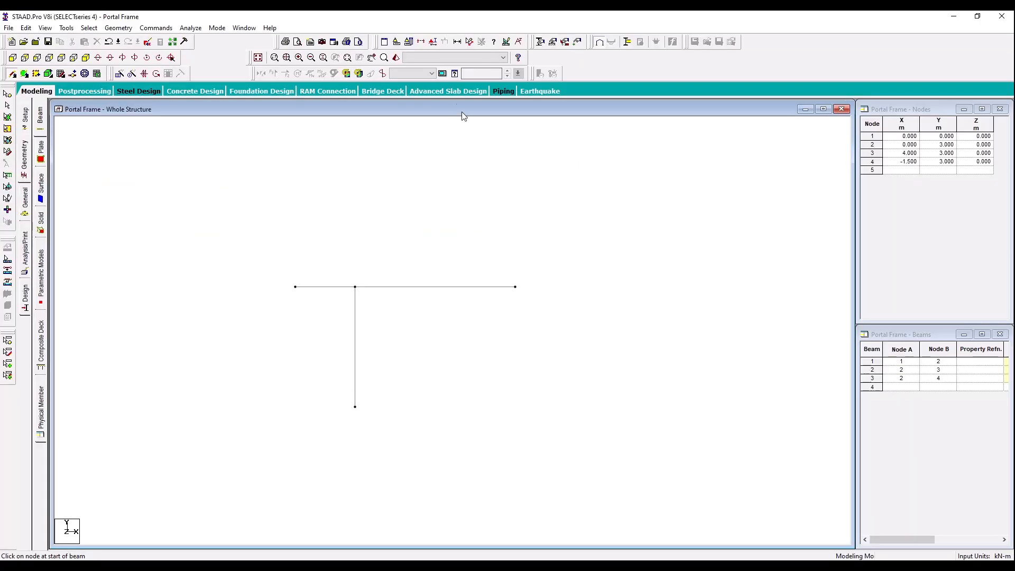
{"action": "left_click", "coordinate": [470, 42]}
{"action": "left_click", "coordinate": [355, 287]}
{"action": "left_click", "coordinate": [355, 407]}
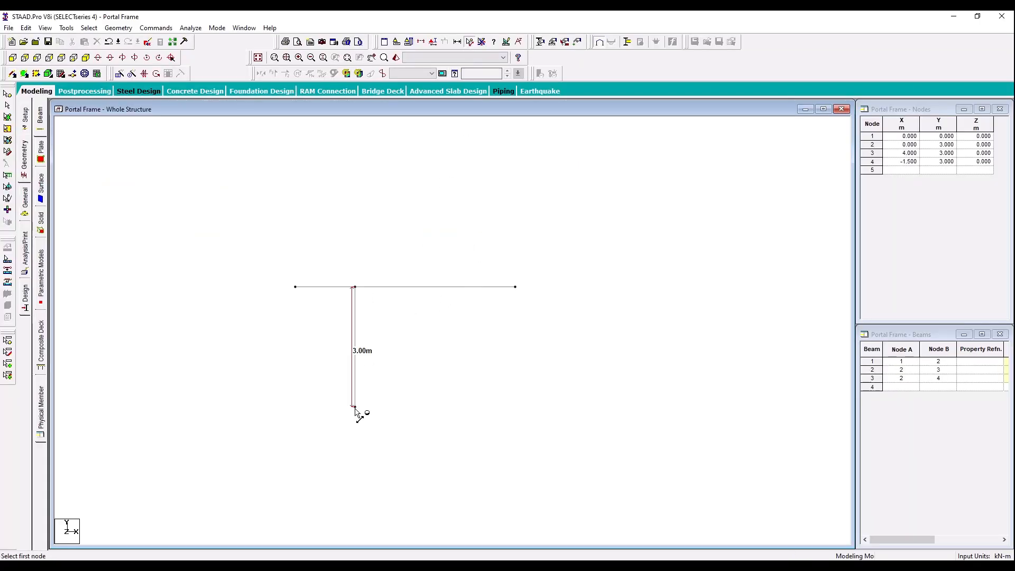
{"action": "left_click", "coordinate": [355, 287]}
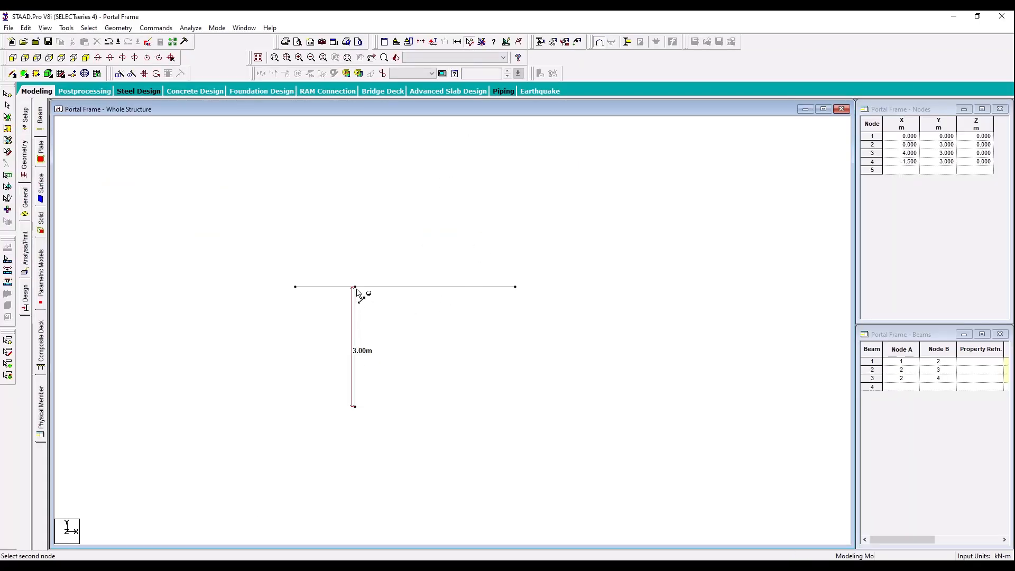
{"action": "left_click", "coordinate": [516, 287]}
{"action": "left_click", "coordinate": [355, 287]}
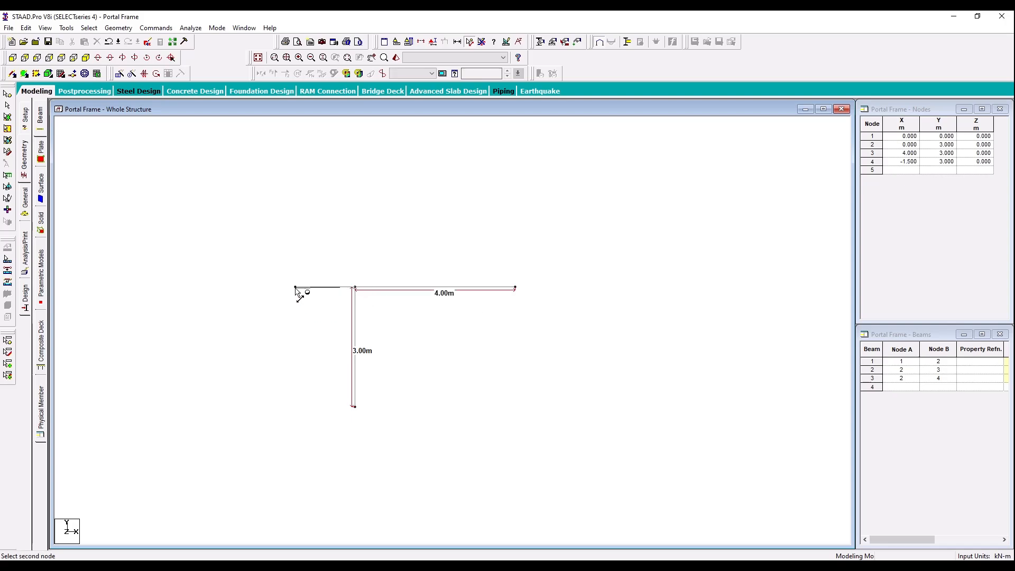
{"action": "left_click", "coordinate": [295, 288]}
{"action": "left_click", "coordinate": [293, 568]}
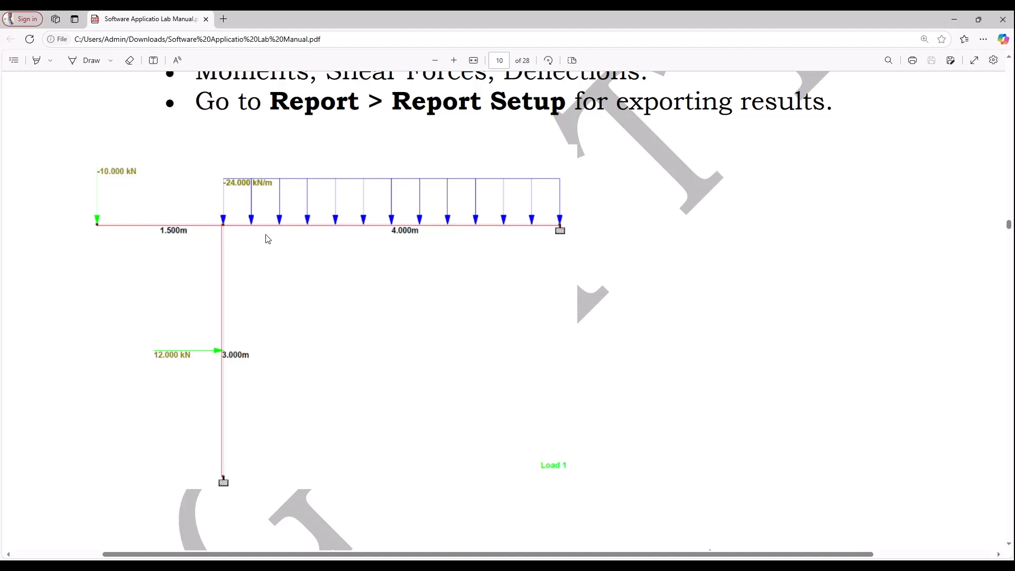
{"action": "left_click", "coordinate": [312, 567]}
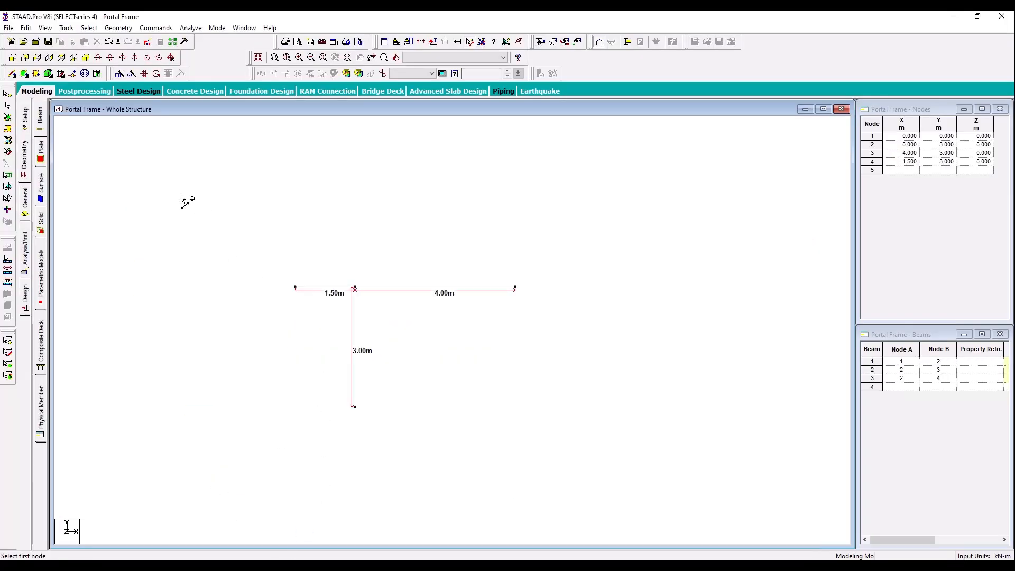
Step: Remove the displayed node distances and define a rectangular concrete section with YD 0.35 m and ZD 0.23 m
{"action": "left_click", "coordinate": [26, 226]}
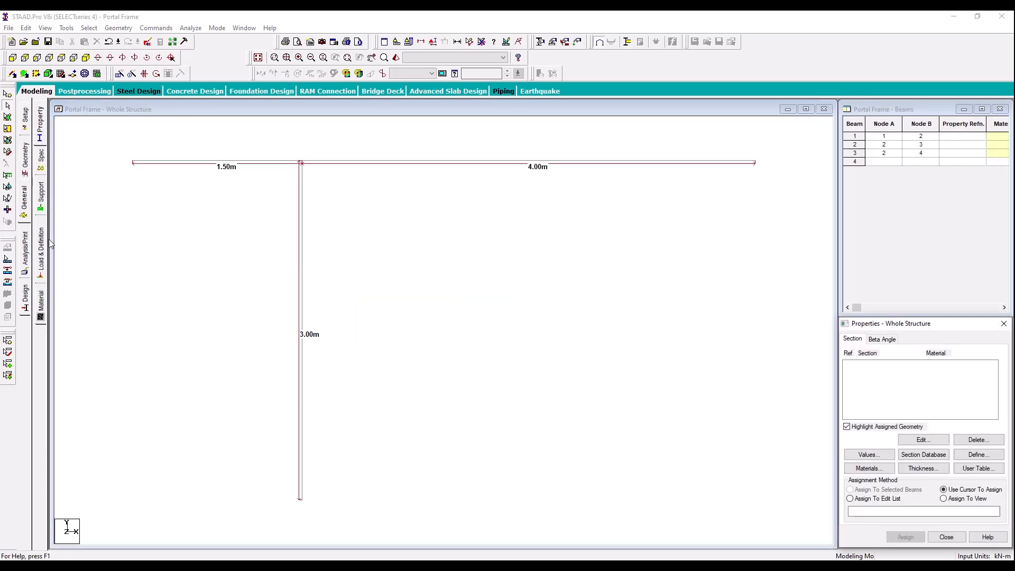
{"action": "left_click", "coordinate": [482, 42]}
{"action": "left_click", "coordinate": [970, 455]}
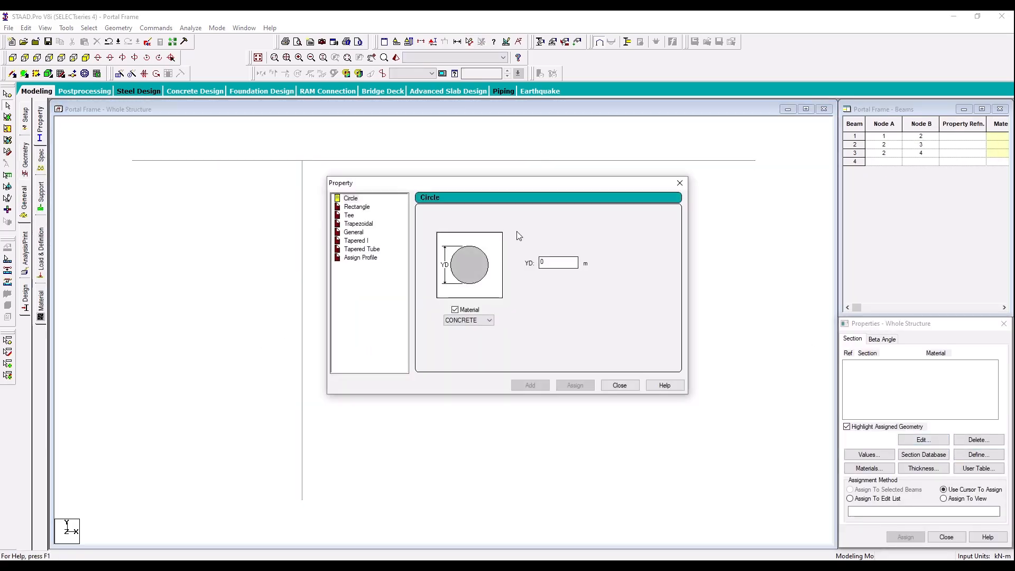
{"action": "left_click", "coordinate": [357, 206]}
{"action": "left_click", "coordinate": [559, 256]}
{"action": "type", "text": "."}
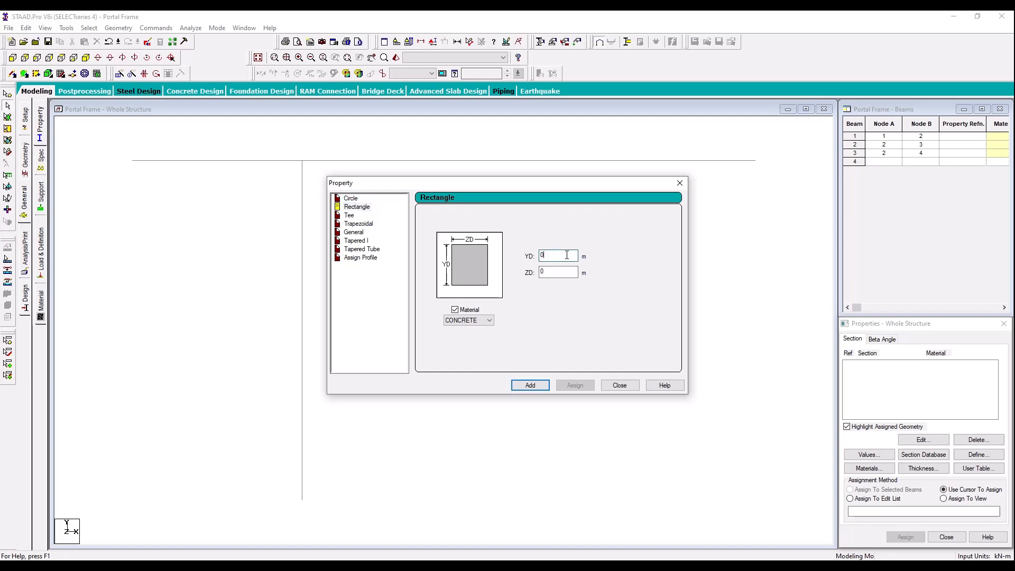
{"action": "type", "text": "35"}
{"action": "left_click", "coordinate": [563, 271]}
{"action": "type", "text": ".23"}
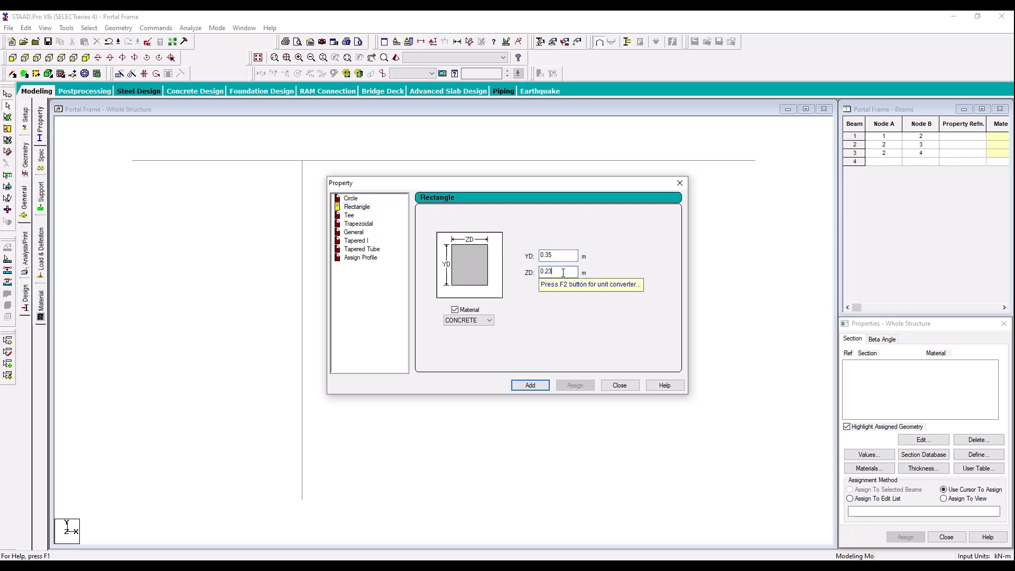
{"action": "left_click", "coordinate": [530, 385]}
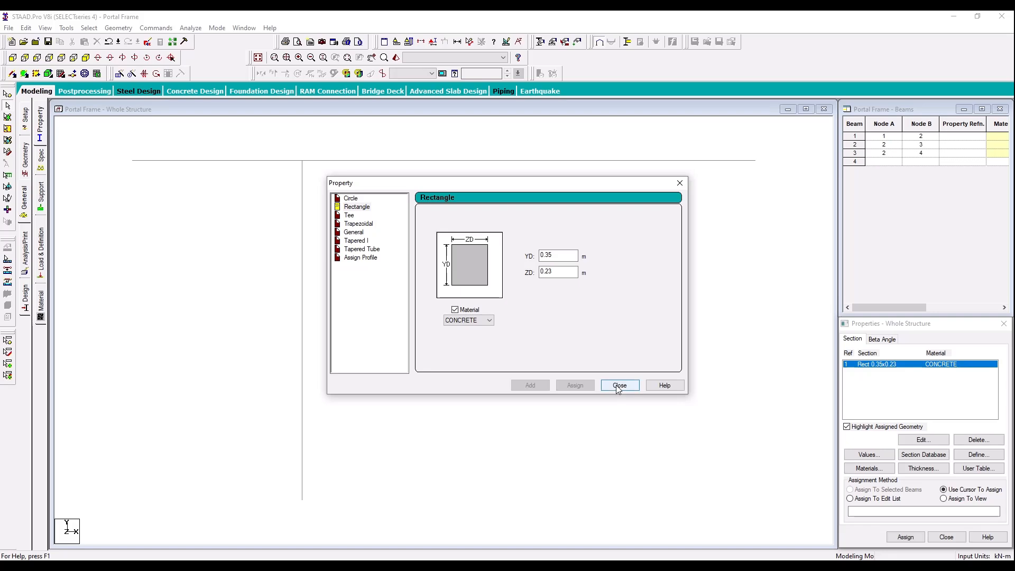
{"action": "left_click", "coordinate": [618, 386]}
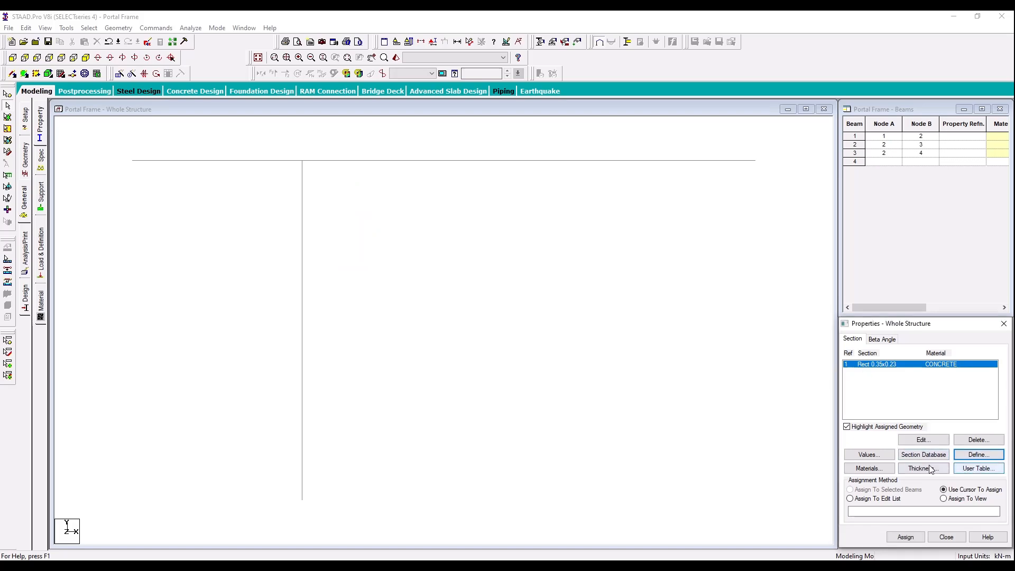
Step: Define a second rectangular concrete section with YD 0.4 m and ZD 0.23 m
{"action": "left_click", "coordinate": [977, 456]}
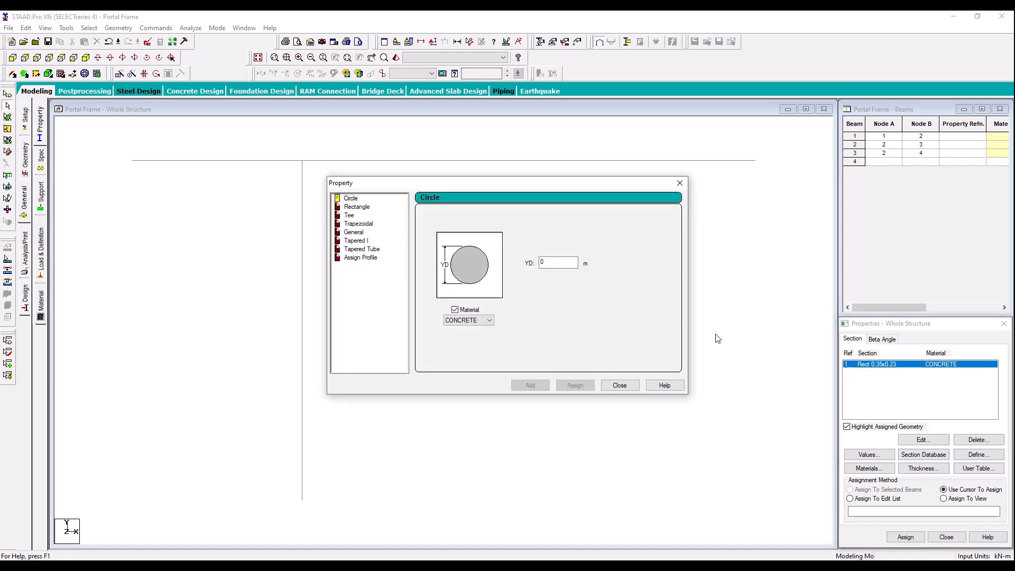
{"action": "left_click", "coordinate": [362, 207]}
{"action": "left_click", "coordinate": [547, 258]}
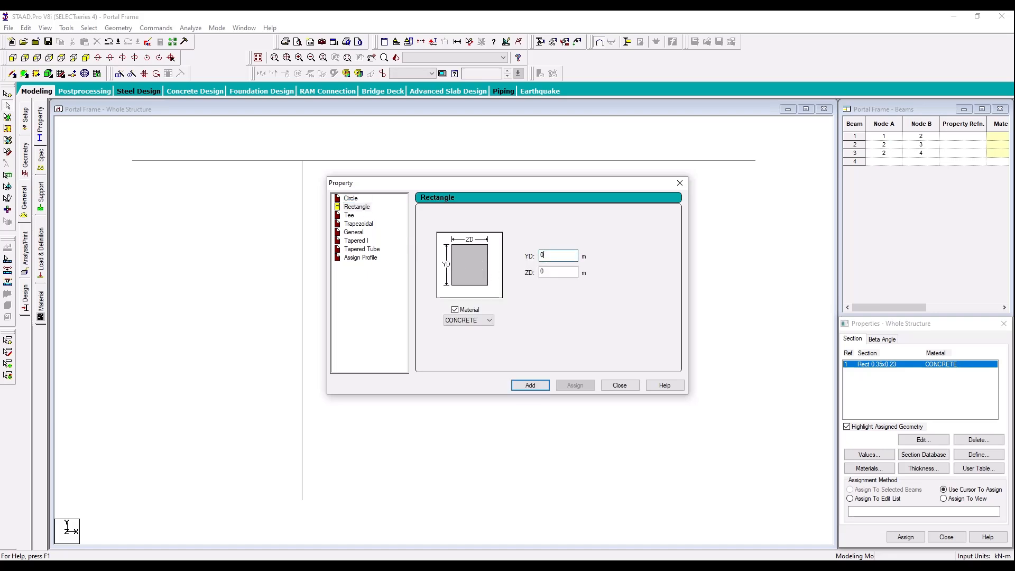
{"action": "type", "text": ".4"}
{"action": "left_click", "coordinate": [548, 273]}
{"action": "type", "text": ".23"}
{"action": "left_click", "coordinate": [531, 385]}
{"action": "left_click", "coordinate": [619, 386]}
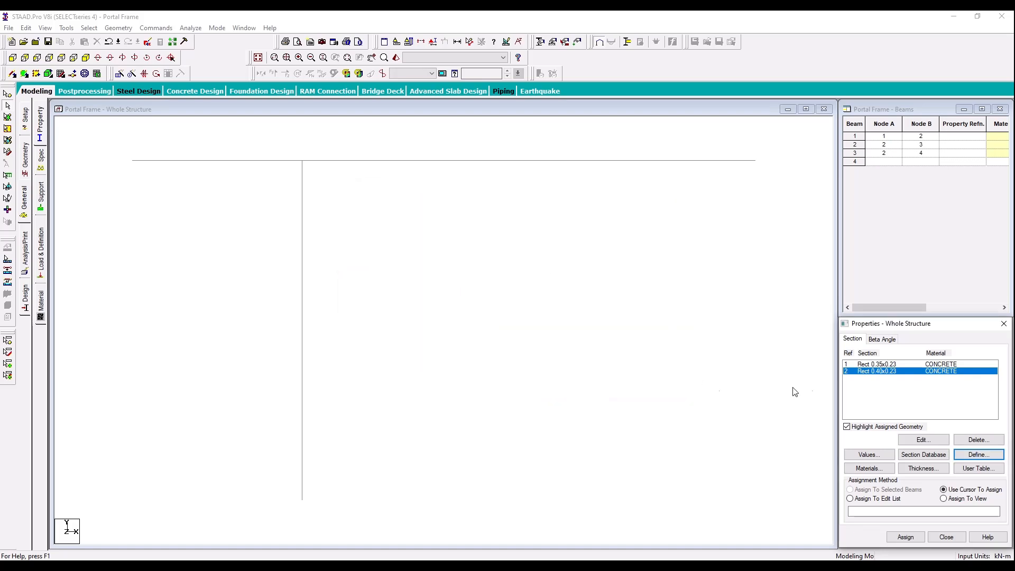
Step: Assign the 0.40 x 0.23 m rectangular section to the vertical column
{"action": "left_click", "coordinate": [307, 313]}
{"action": "left_click", "coordinate": [906, 537]}
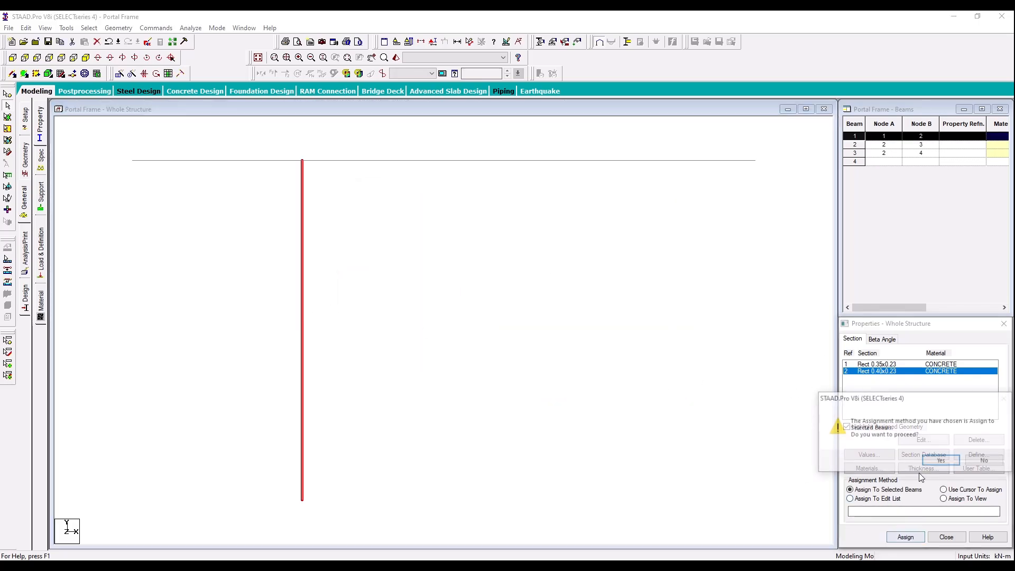
{"action": "left_click", "coordinate": [941, 459]}
Step: Assign the 0.35 x 0.23 m rectangular section to both horizontal members
{"action": "left_click", "coordinate": [899, 364]}
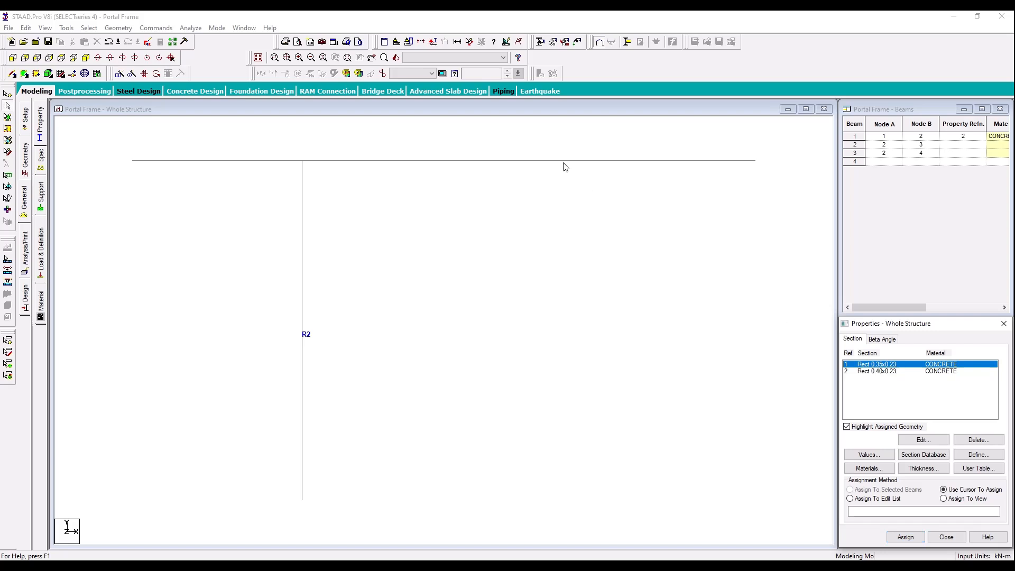
{"action": "left_click_drag", "start_coordinate": [548, 140], "coordinate": [386, 177]}
{"action": "left_click", "coordinate": [236, 161], "text": "ctrl"}
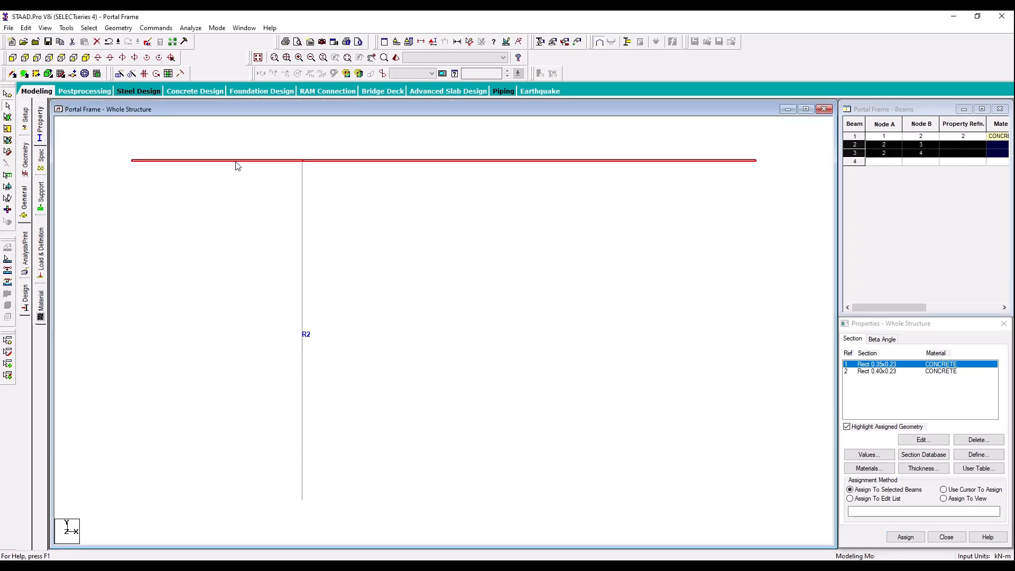
{"action": "left_click", "coordinate": [897, 538]}
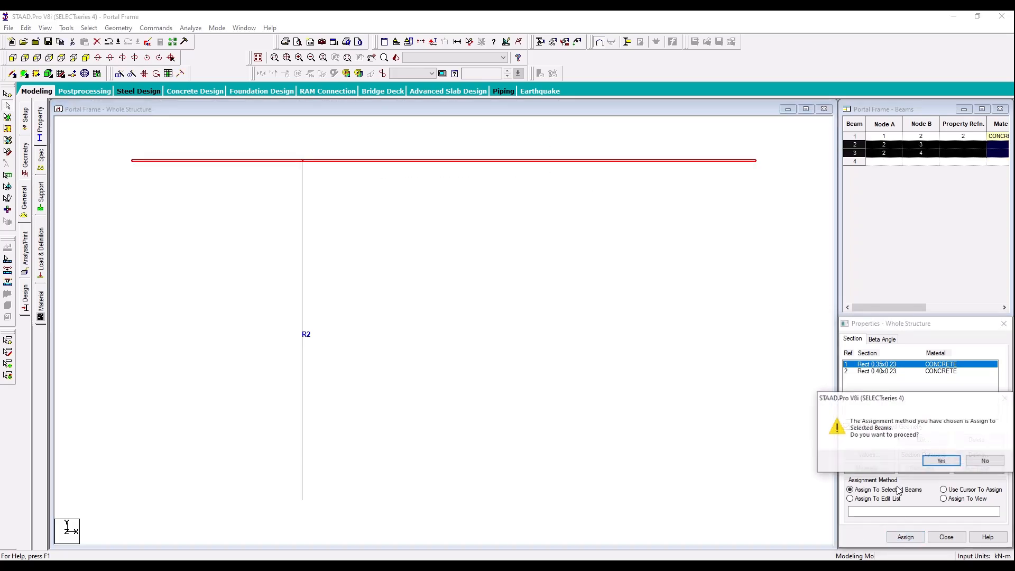
{"action": "left_click", "coordinate": [942, 459]}
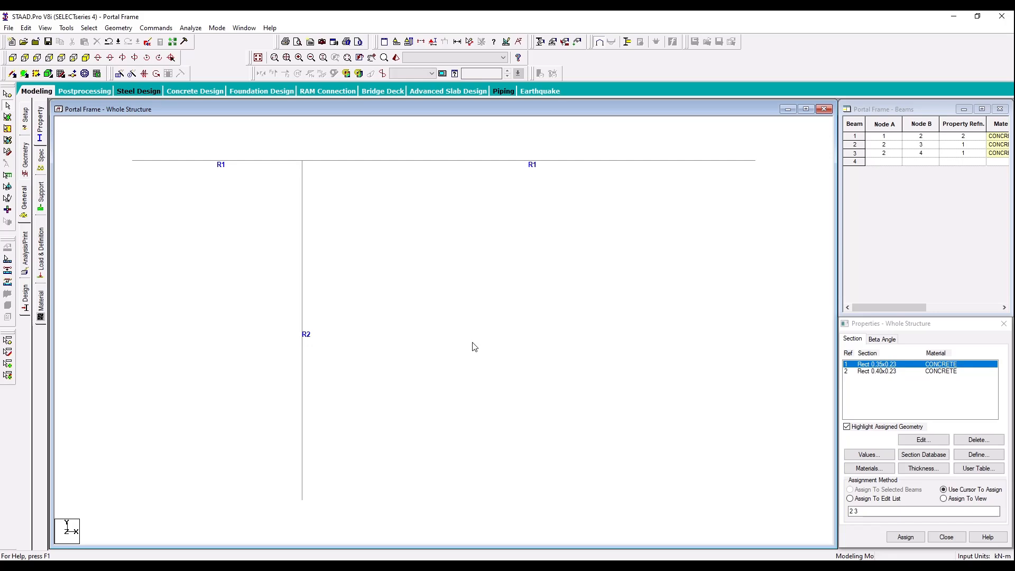
Step: Create a fixed support with all translations and rotations restrained
{"action": "scroll", "coordinate": [473, 347], "scroll_direction": "down", "scroll_amount": 1}
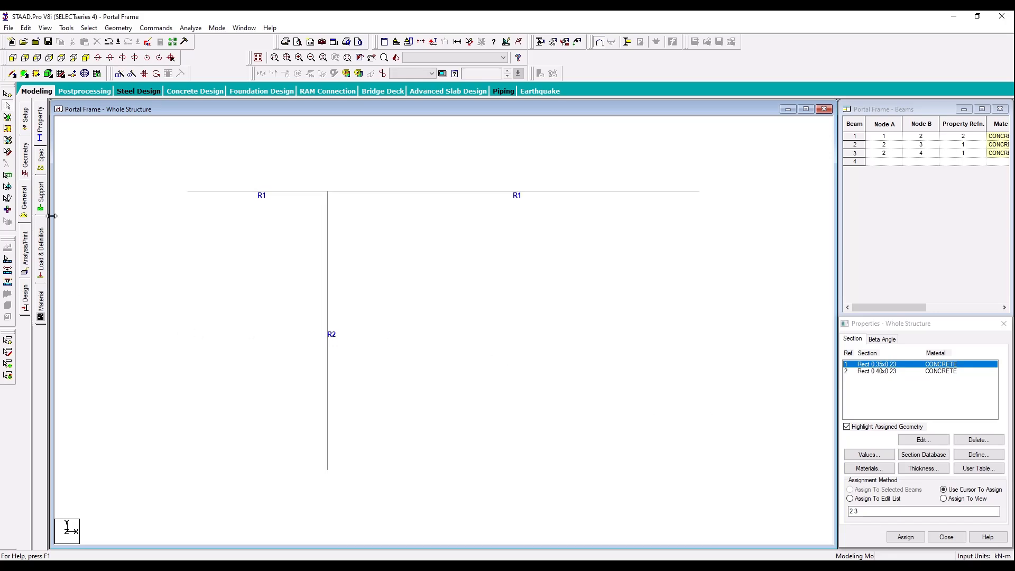
{"action": "left_click", "coordinate": [42, 191]}
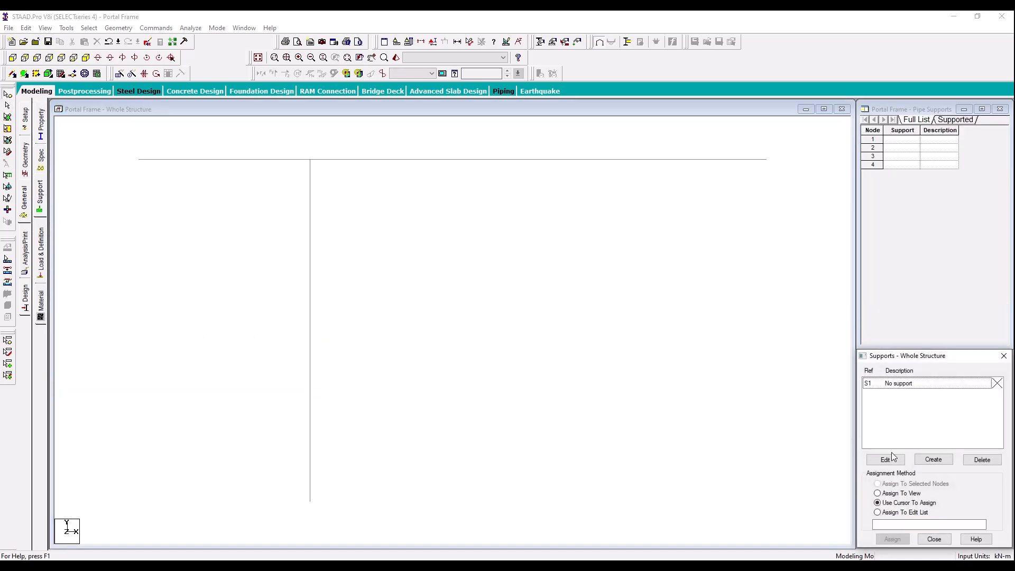
{"action": "left_click", "coordinate": [920, 459]}
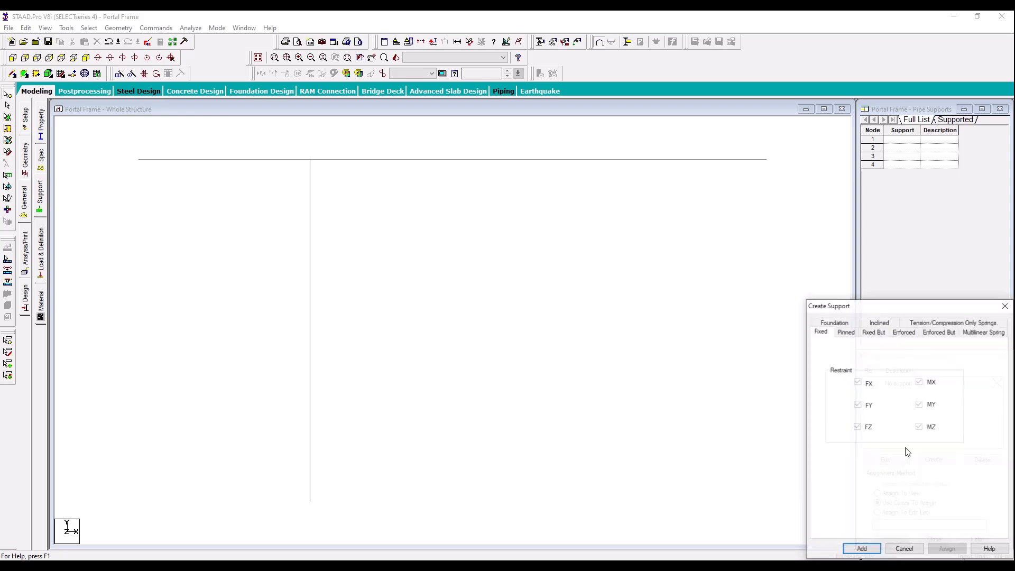
{"action": "left_click", "coordinate": [862, 548]}
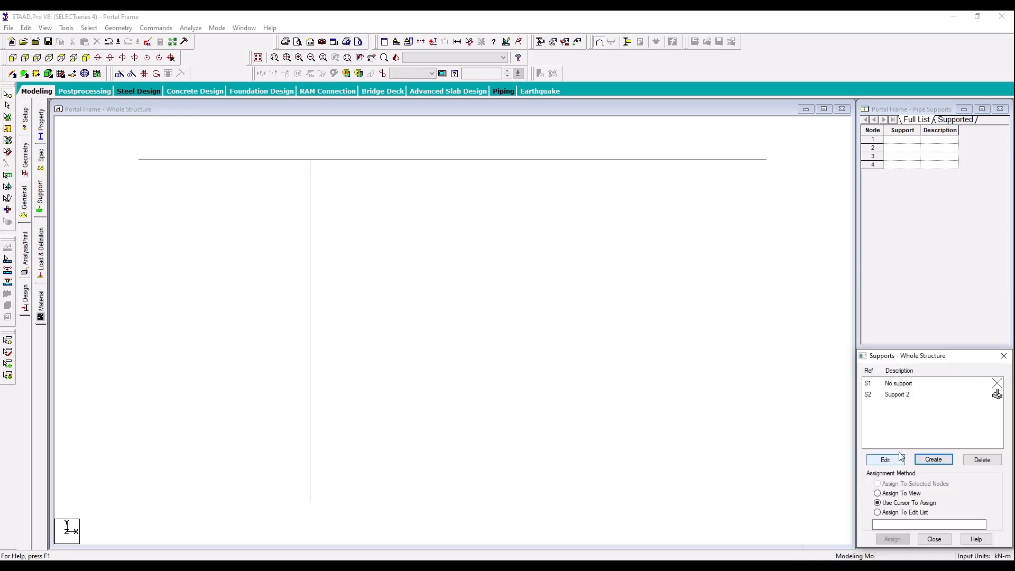
Step: Assign the fixed support to the column base and the long beam's free end, and check it against the lab manual's drawing
{"action": "left_click", "coordinate": [905, 395]}
{"action": "left_click_drag", "start_coordinate": [783, 137], "coordinate": [759, 185]}
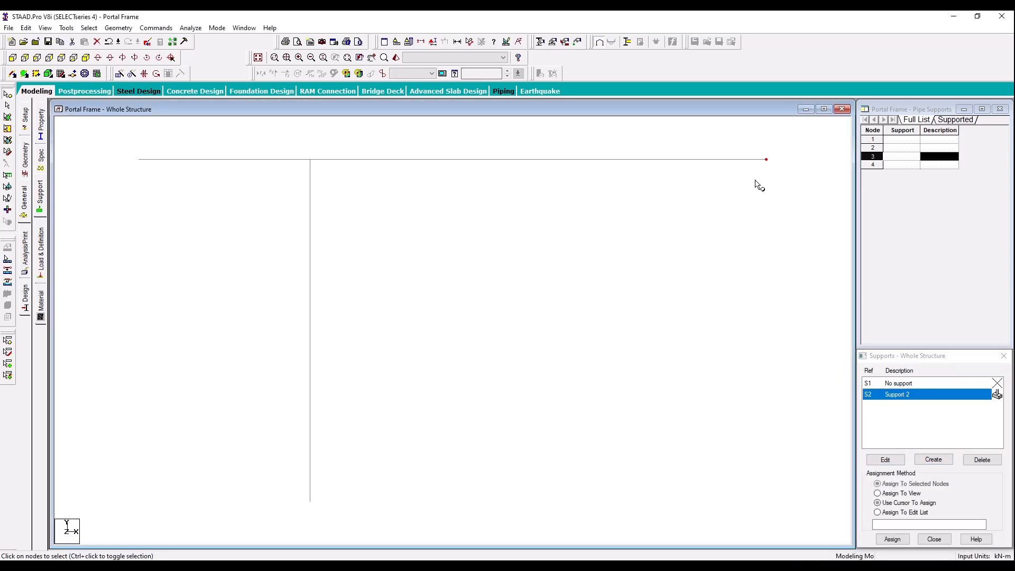
{"action": "left_click_drag", "start_coordinate": [344, 486], "coordinate": [266, 519], "text": "ctrl"}
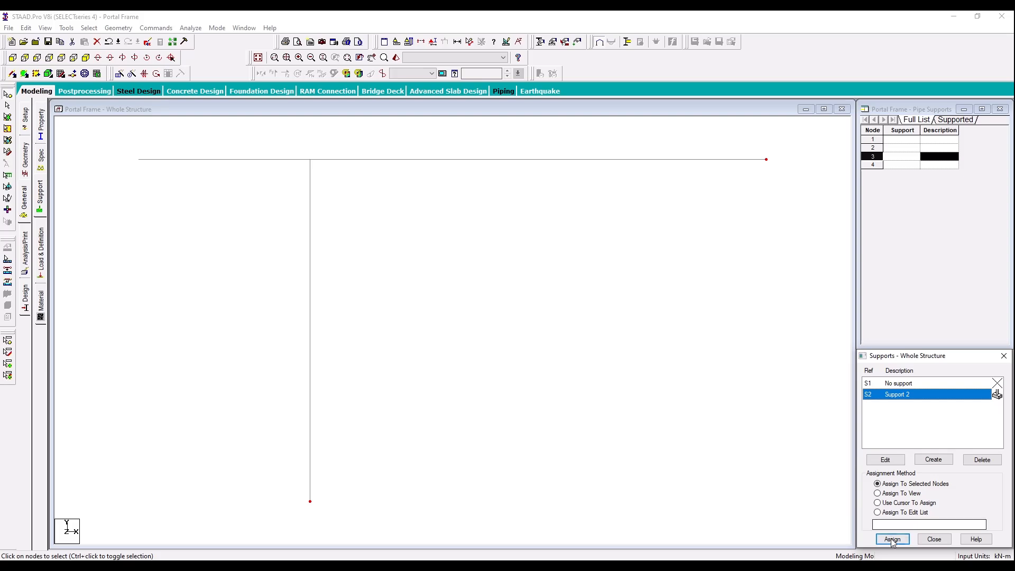
{"action": "left_click", "coordinate": [893, 538]}
{"action": "left_click", "coordinate": [942, 477]}
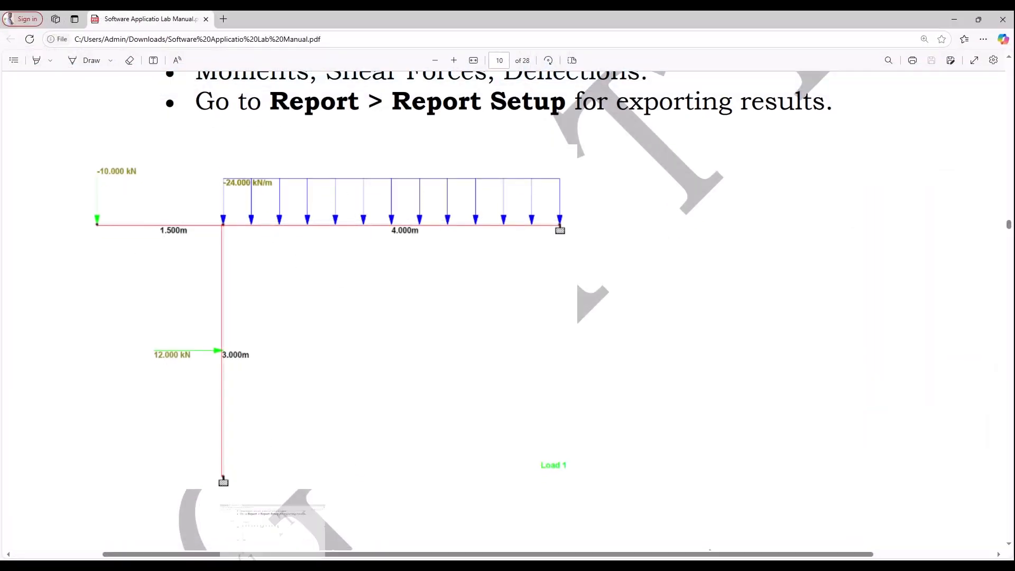
{"action": "left_click", "coordinate": [274, 565]}
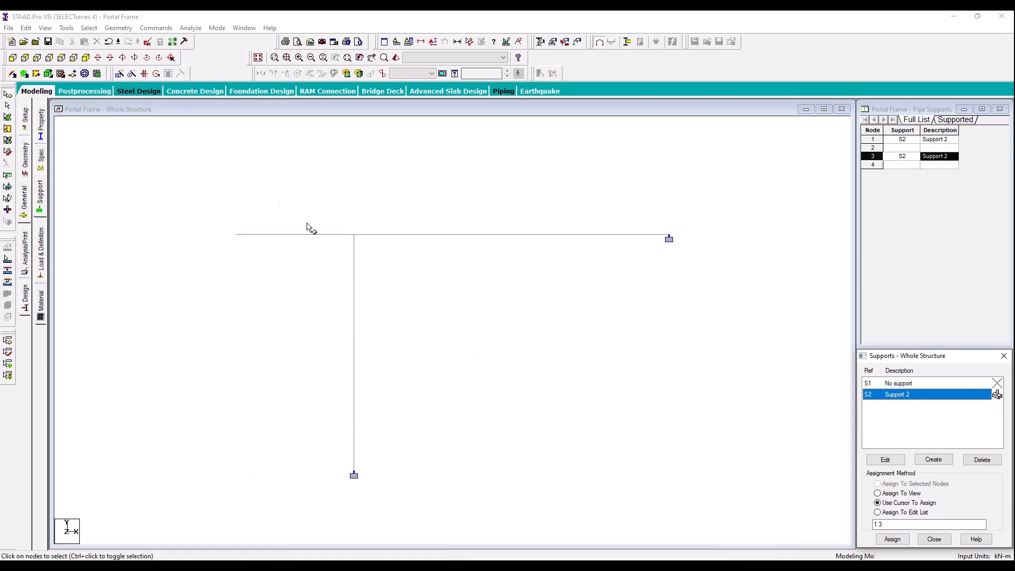
Step: Add primary load case 1 with loading type Dead and the title "Dead Load"
{"action": "left_click", "coordinate": [40, 249]}
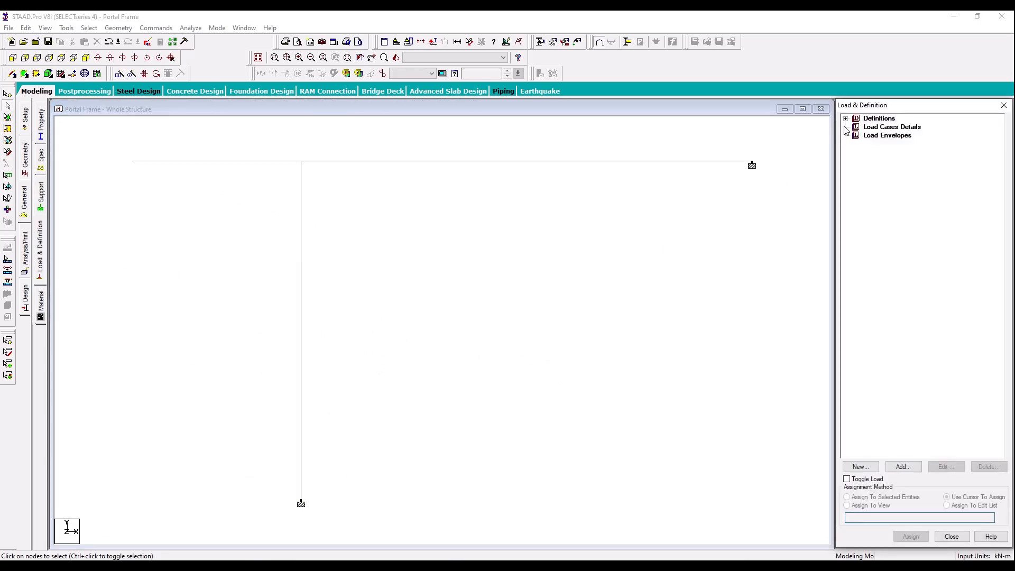
{"action": "left_click", "coordinate": [893, 128]}
{"action": "left_click", "coordinate": [918, 464]}
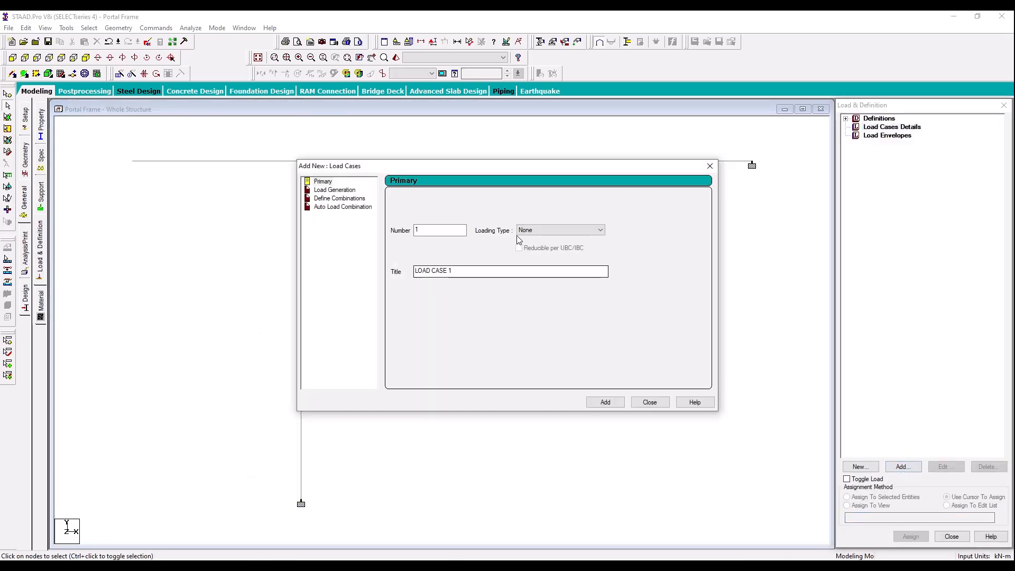
{"action": "left_click", "coordinate": [530, 231]}
{"action": "scroll", "coordinate": [531, 235], "scroll_direction": "up", "scroll_amount": 5}
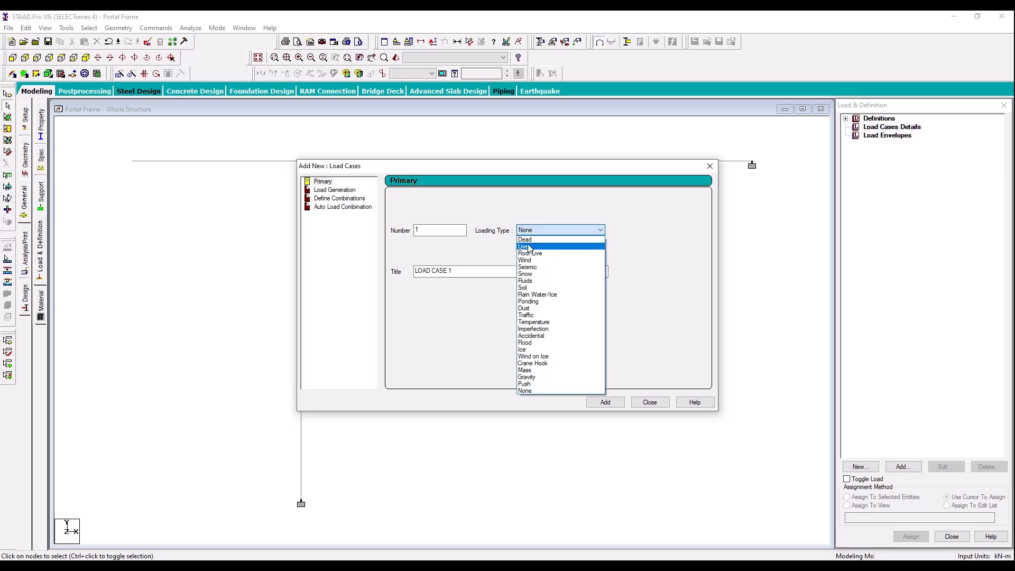
{"action": "left_click", "coordinate": [530, 244]}
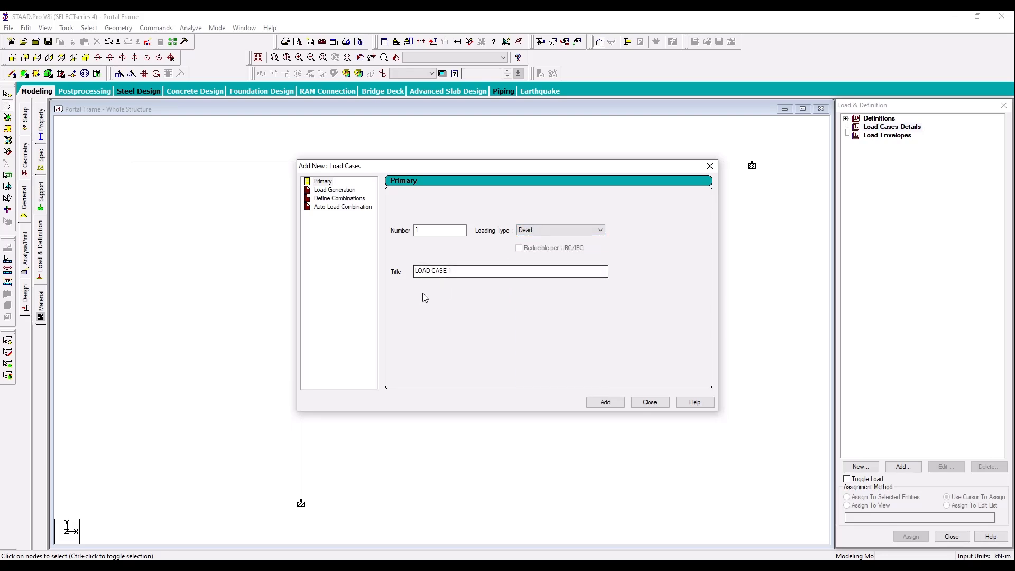
{"action": "left_click_drag", "start_coordinate": [461, 272], "coordinate": [386, 281]}
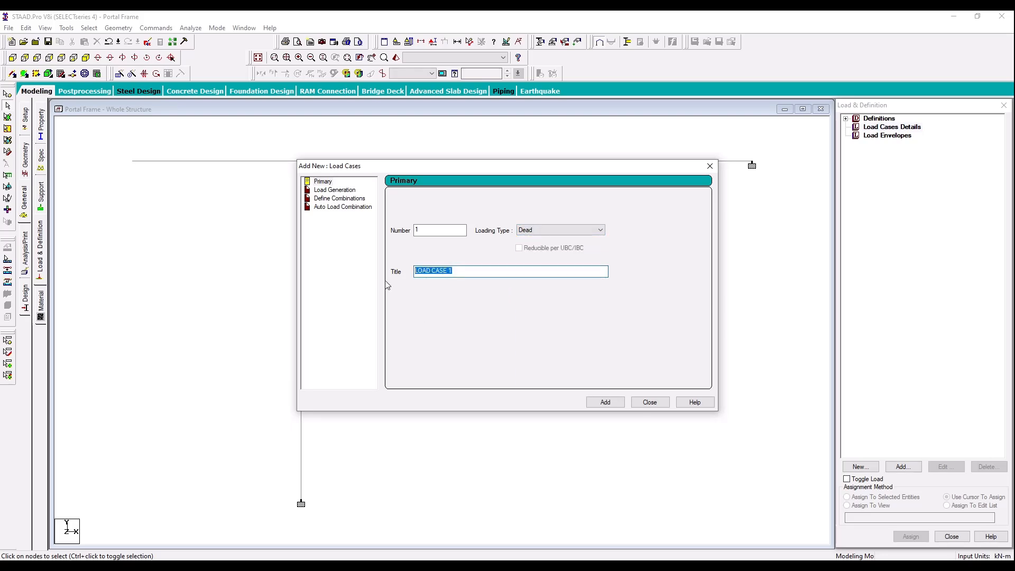
{"action": "type", "text": "Dead Load"}
{"action": "left_click", "coordinate": [614, 403]}
Step: Add primary load case 2 with loading type Live and the title "Live Load"
{"action": "left_click", "coordinate": [552, 229]}
{"action": "left_click", "coordinate": [534, 245]}
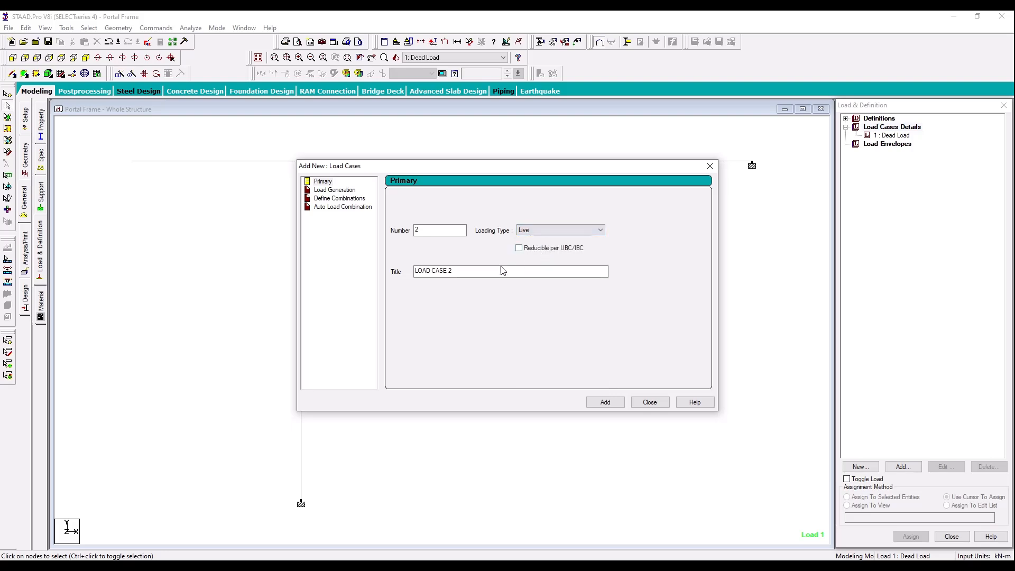
{"action": "left_click_drag", "start_coordinate": [461, 275], "coordinate": [372, 281]}
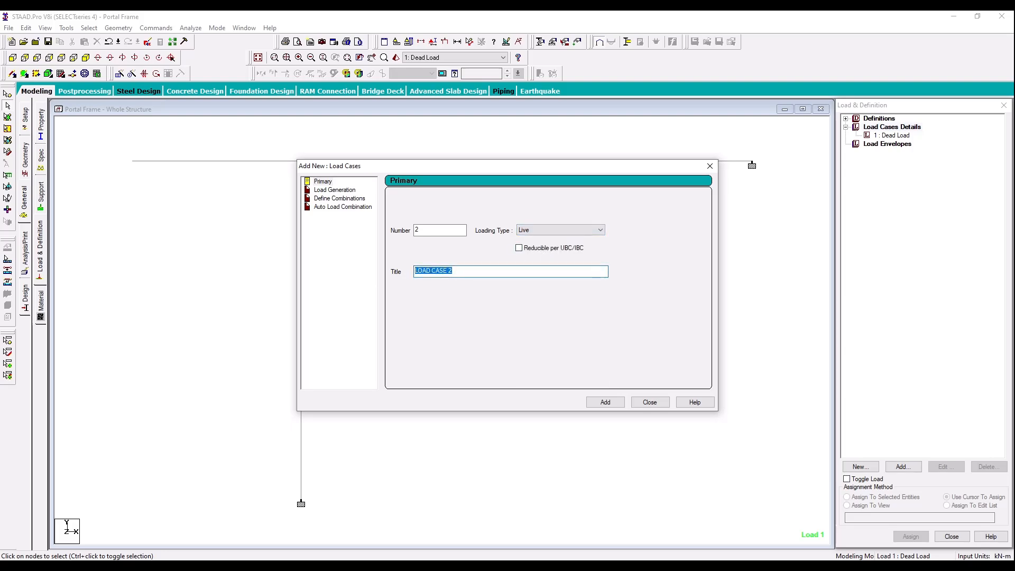
{"action": "type", "text": "Live Load"}
{"action": "left_click", "coordinate": [646, 403]}
Step: Define a normal load combination of the Dead Load and Live Load cases, each with a factor of 1
{"action": "left_click", "coordinate": [881, 135]}
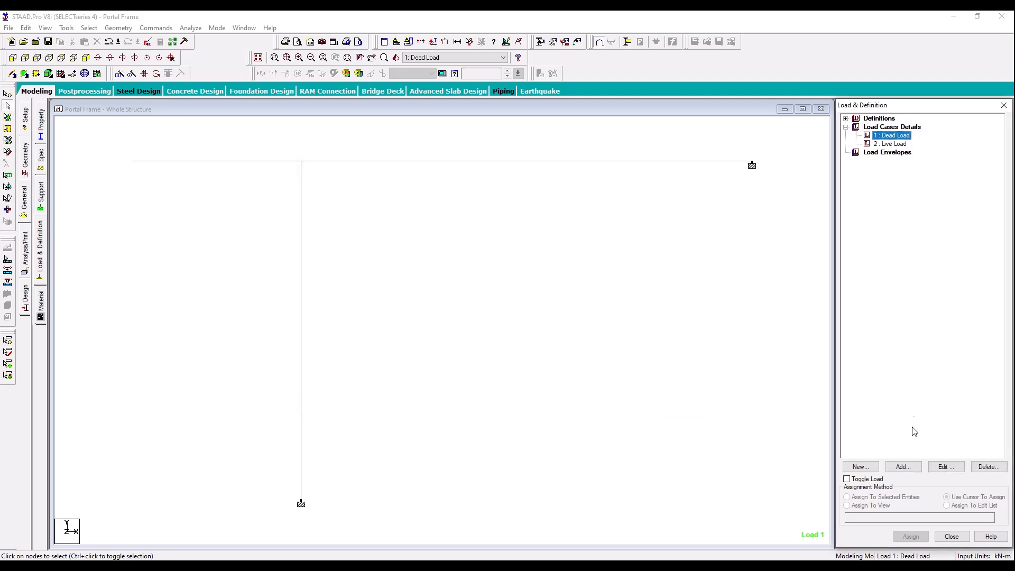
{"action": "left_click", "coordinate": [903, 467]}
{"action": "left_click", "coordinate": [340, 198]}
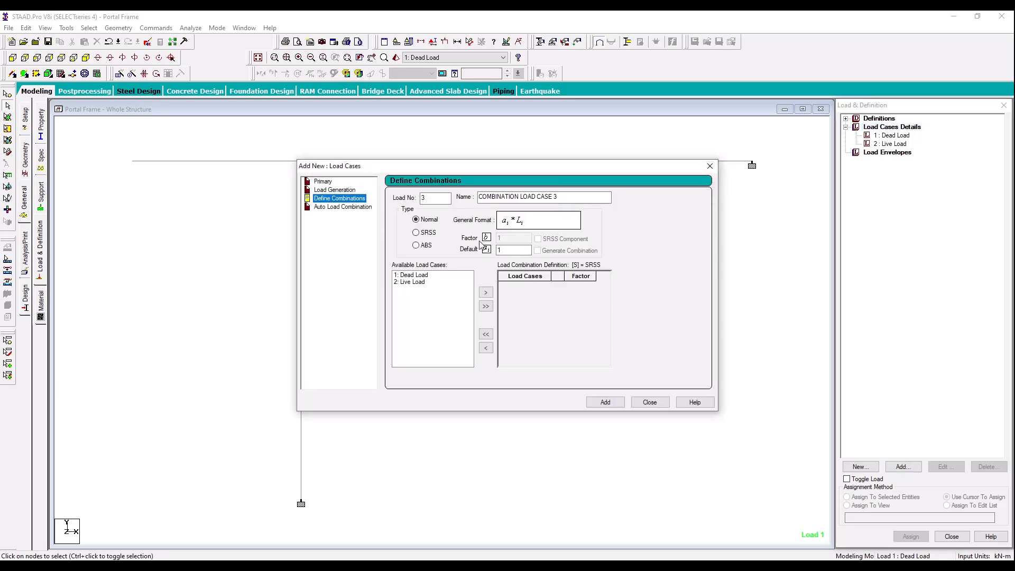
{"action": "left_click", "coordinate": [447, 276]}
{"action": "left_click", "coordinate": [485, 293]}
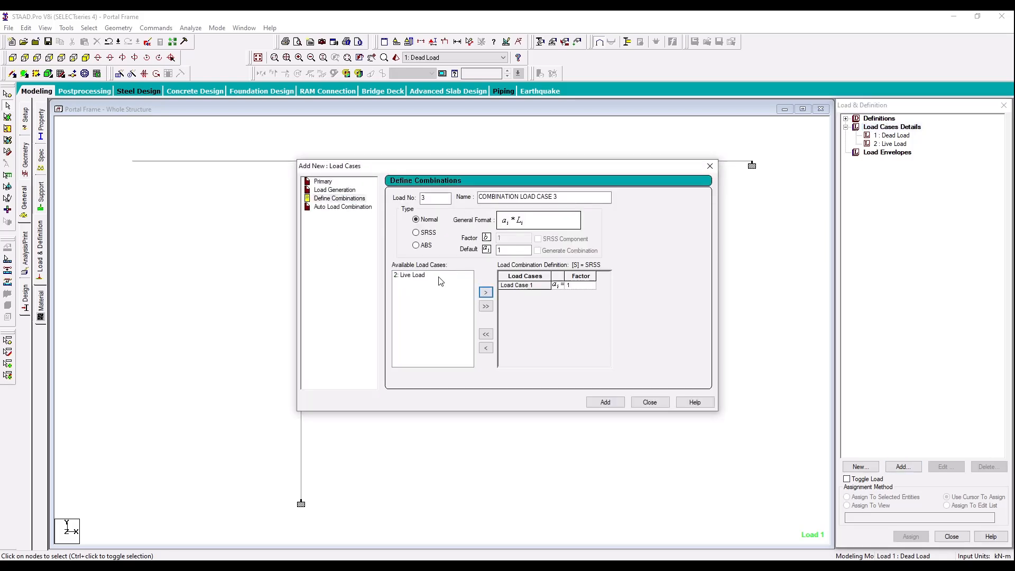
{"action": "left_click", "coordinate": [485, 292]}
{"action": "left_click", "coordinate": [606, 401]}
{"action": "left_click", "coordinate": [650, 403]}
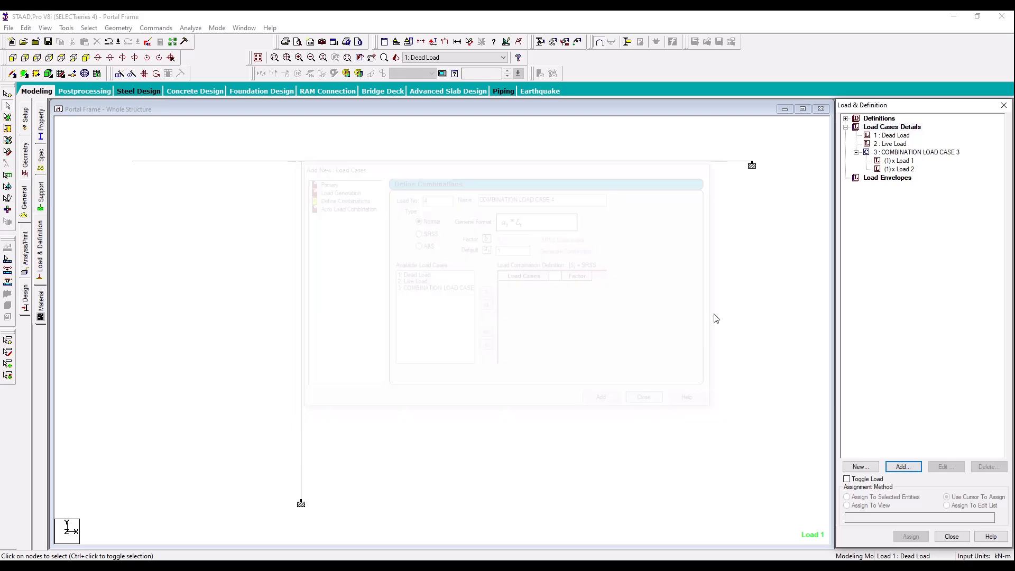
Step: Add a selfweight load in the Y direction with factor -1 to the Dead Load case
{"action": "left_click", "coordinate": [908, 467]}
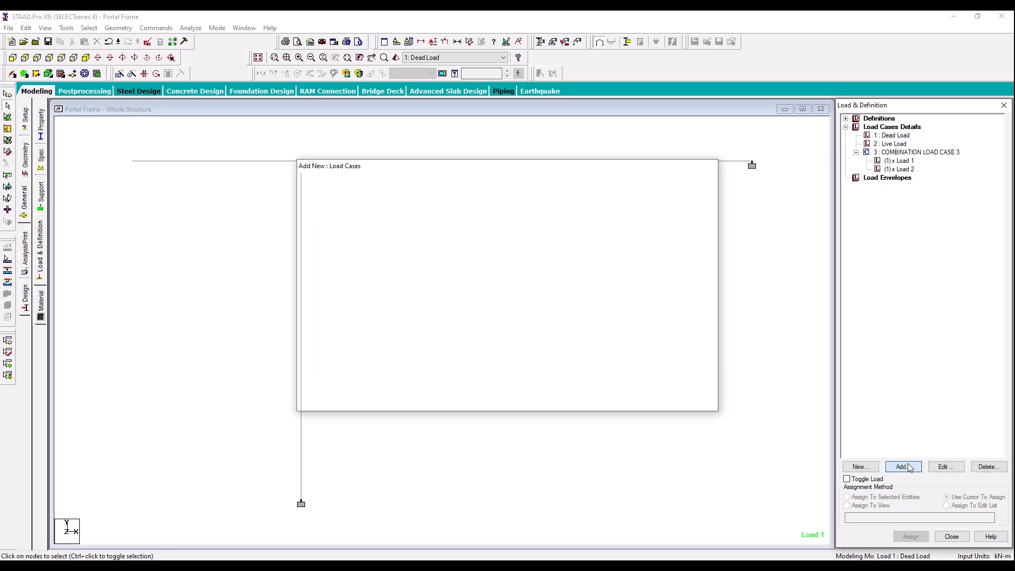
{"action": "left_click", "coordinate": [659, 450]}
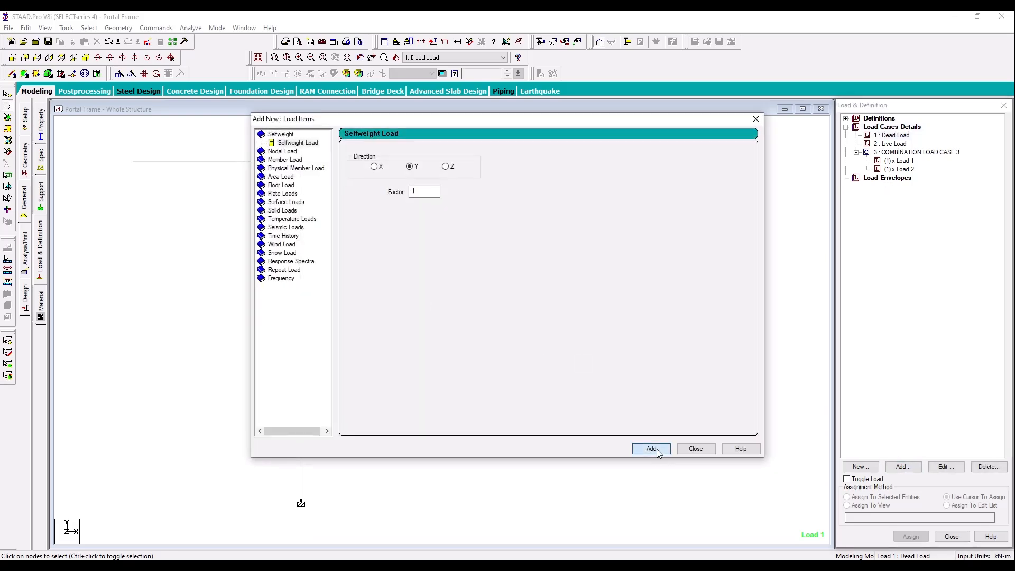
{"action": "left_click", "coordinate": [697, 449]}
Step: Add a uniform member force of -24 kN/m in the GY direction to the Live Load case
{"action": "left_click", "coordinate": [893, 152]}
{"action": "left_click", "coordinate": [903, 468]}
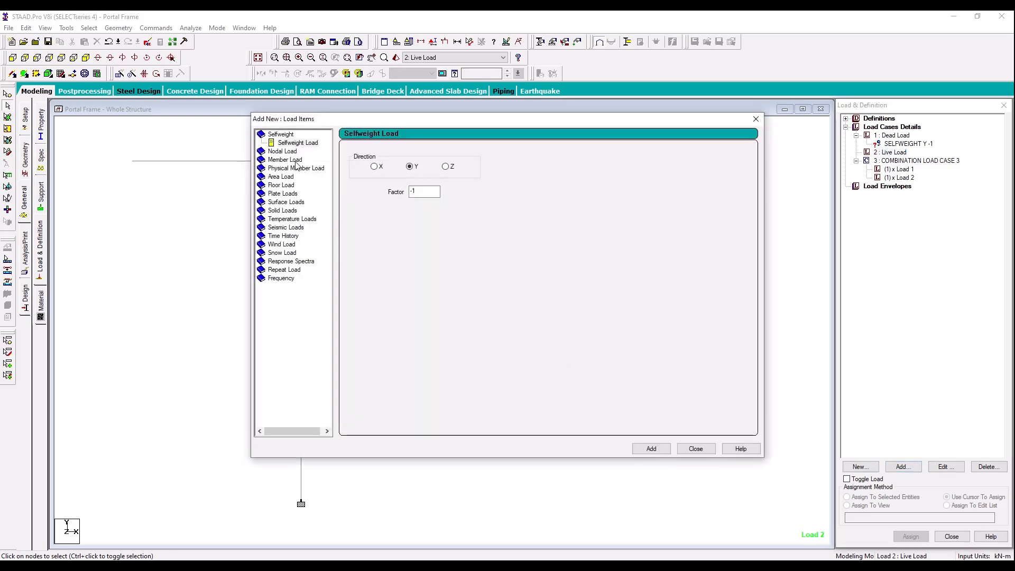
{"action": "left_click", "coordinate": [295, 160]}
{"action": "left_click", "coordinate": [296, 161]}
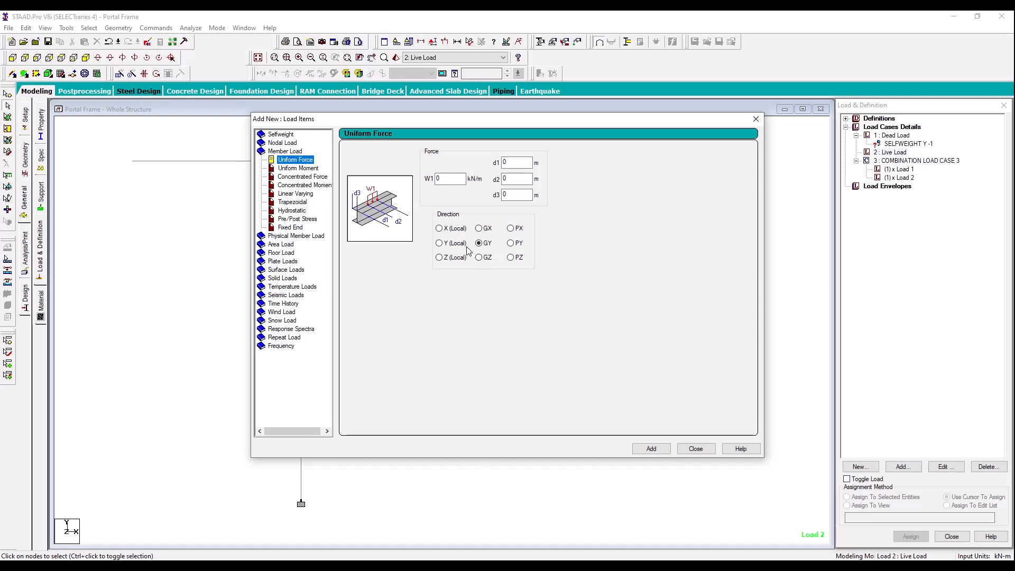
{"action": "double_click", "coordinate": [450, 179]}
{"action": "type", "text": "-24"}
{"action": "left_click", "coordinate": [632, 450]}
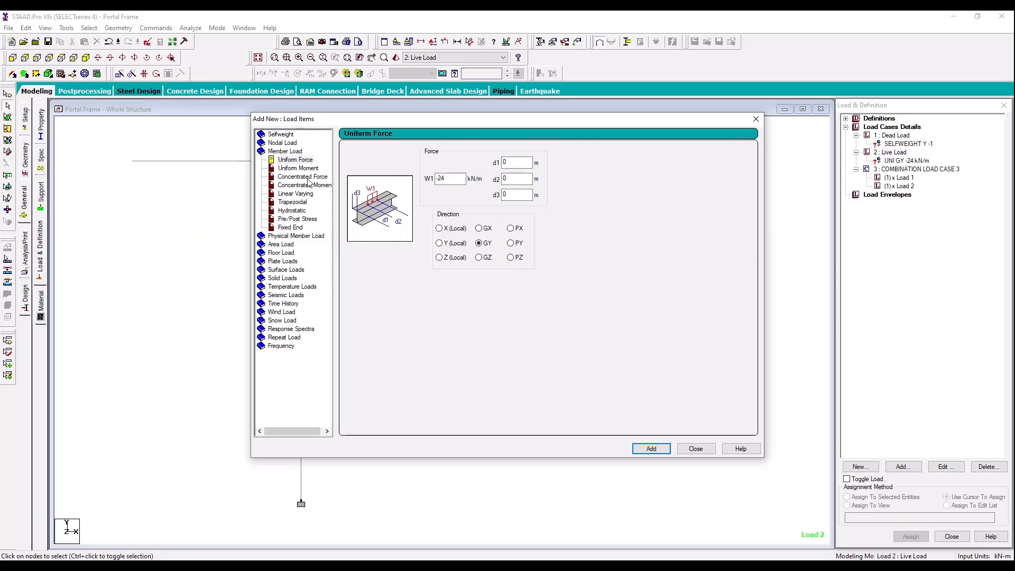
Step: Add a concentrated member force of -10 kN in the GY direction to the Live Load case
{"action": "left_click", "coordinate": [306, 177]}
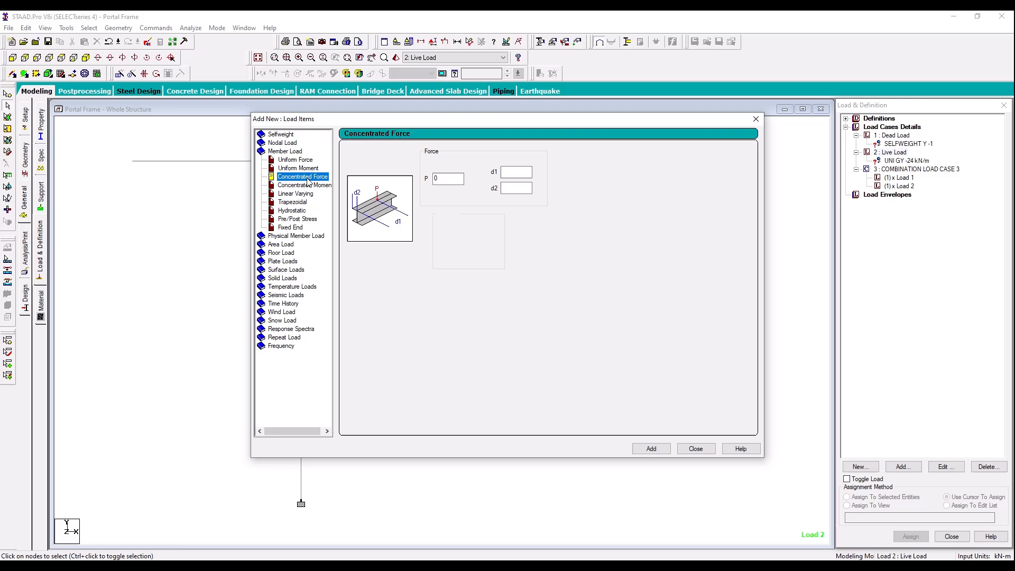
{"action": "double_click", "coordinate": [449, 179]}
{"action": "type", "text": "-"}
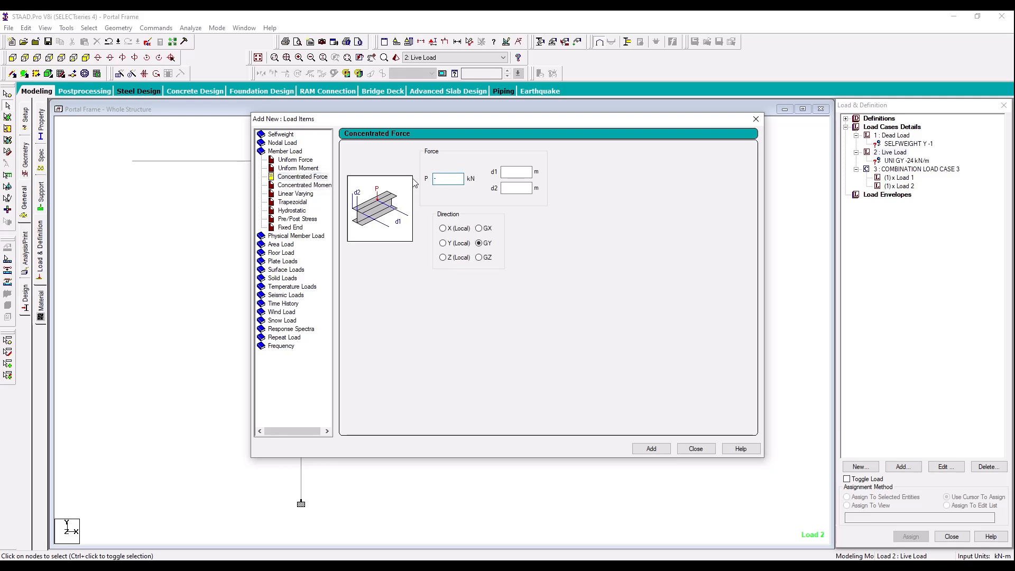
{"action": "type", "text": "10"}
{"action": "left_click", "coordinate": [642, 450]}
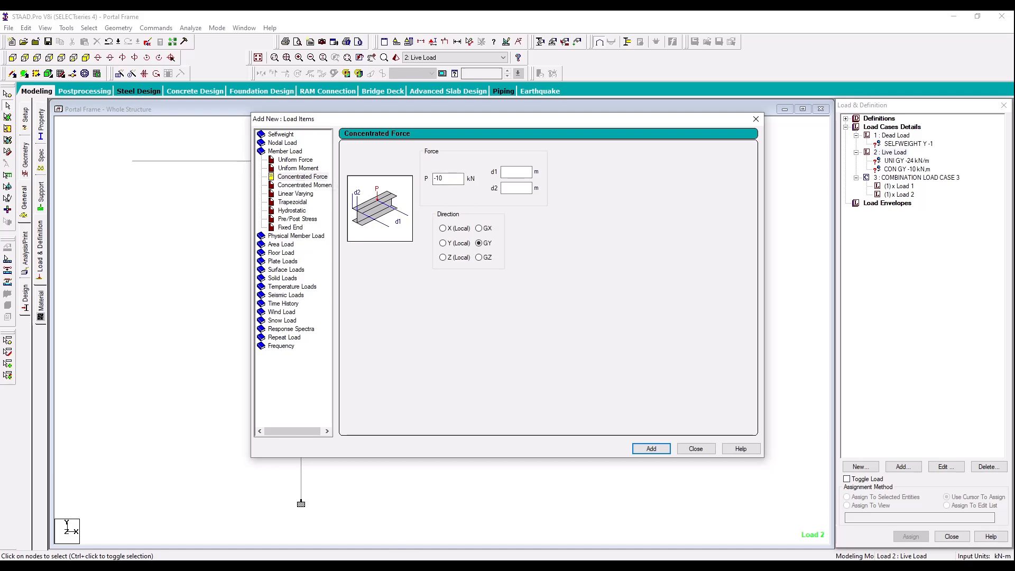
Step: Check the column load in the lab manual and add a -10 kN concentrated member force in GX with d1 of 3 m
{"action": "left_click", "coordinate": [232, 566]}
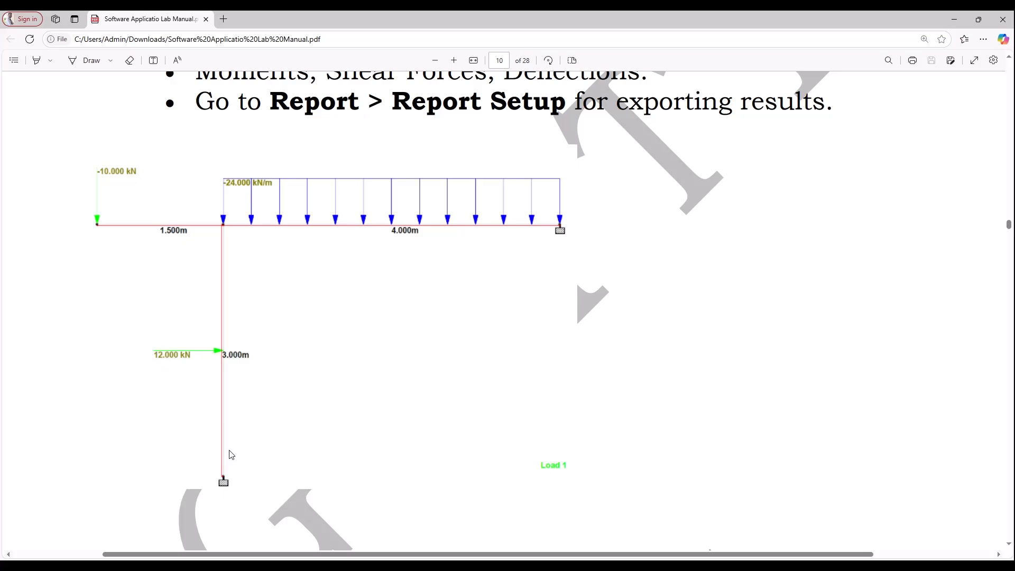
{"action": "left_click", "coordinate": [233, 565]}
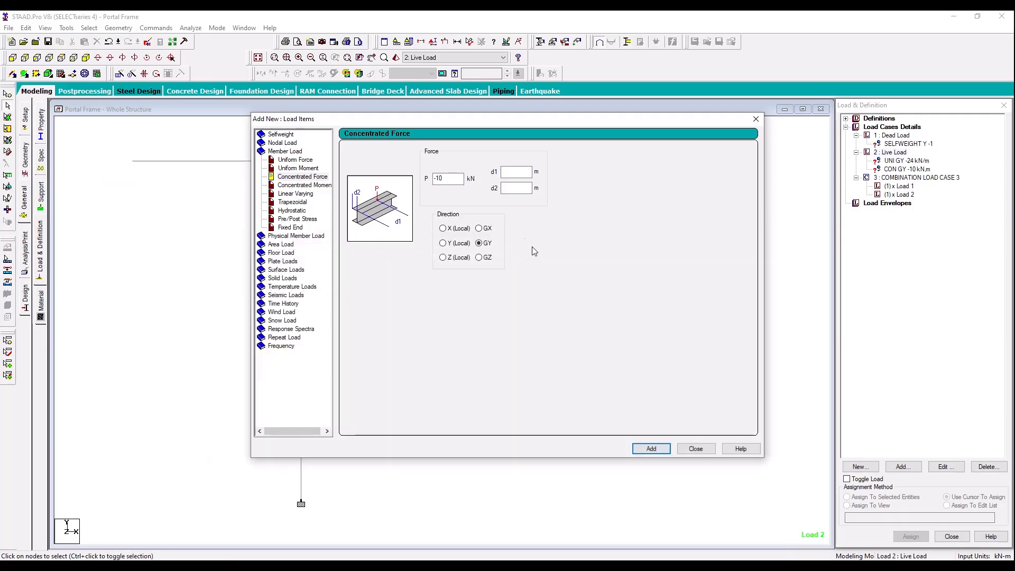
{"action": "left_click", "coordinate": [515, 172]}
{"action": "type", "text": "3"}
{"action": "left_click", "coordinate": [486, 229]}
{"action": "left_click", "coordinate": [652, 449]}
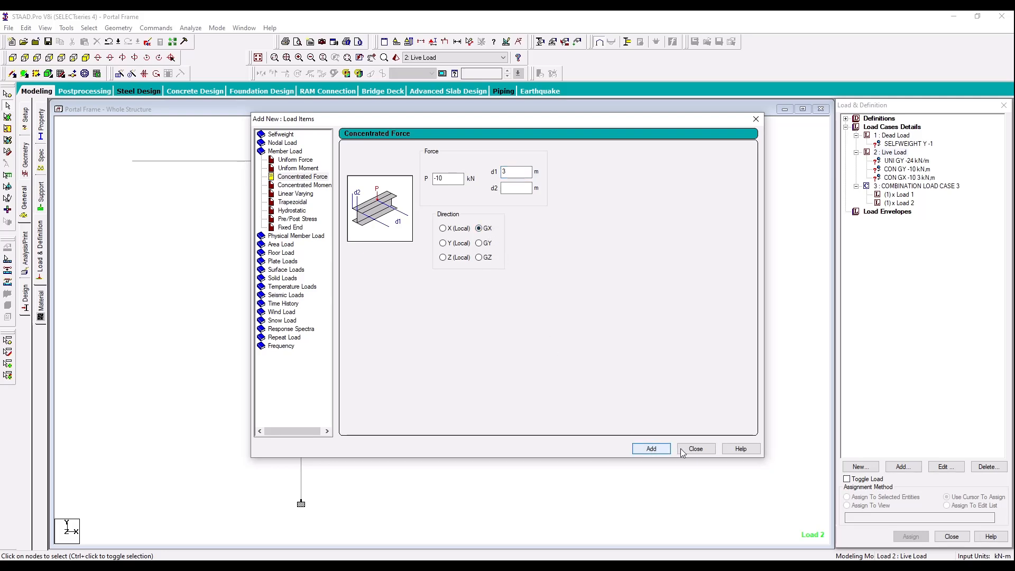
Step: Finish adding load items and assign the Dead Load selfweight to the whole structure in view
{"action": "left_click", "coordinate": [687, 451]}
{"action": "left_click", "coordinate": [908, 143]}
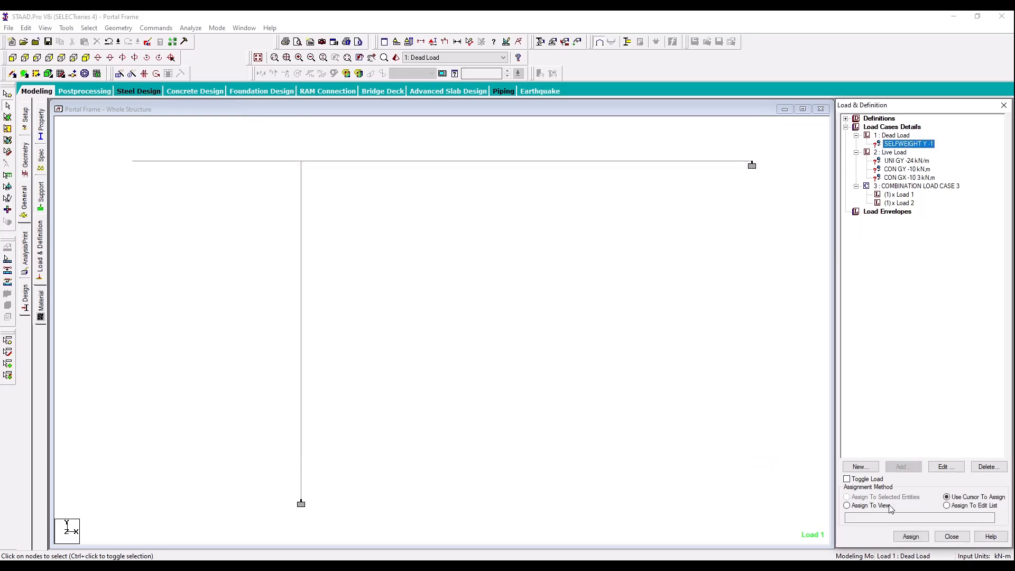
{"action": "left_click", "coordinate": [907, 537]}
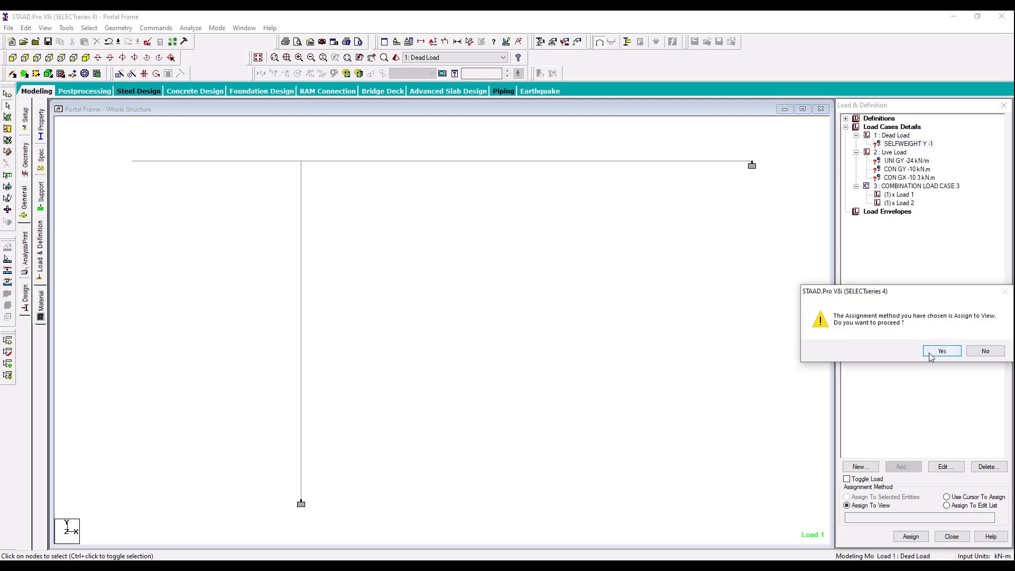
{"action": "left_click", "coordinate": [931, 353]}
Step: Assign the -24 kN/m GY uniform load to the beam between the column top and the far support
{"action": "left_click", "coordinate": [910, 161]}
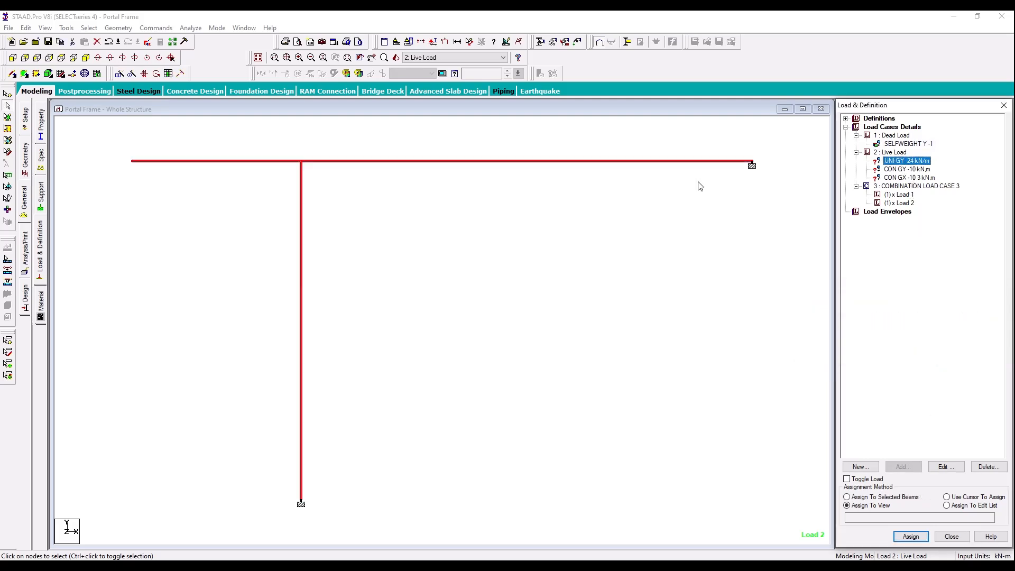
{"action": "left_click", "coordinate": [687, 161]}
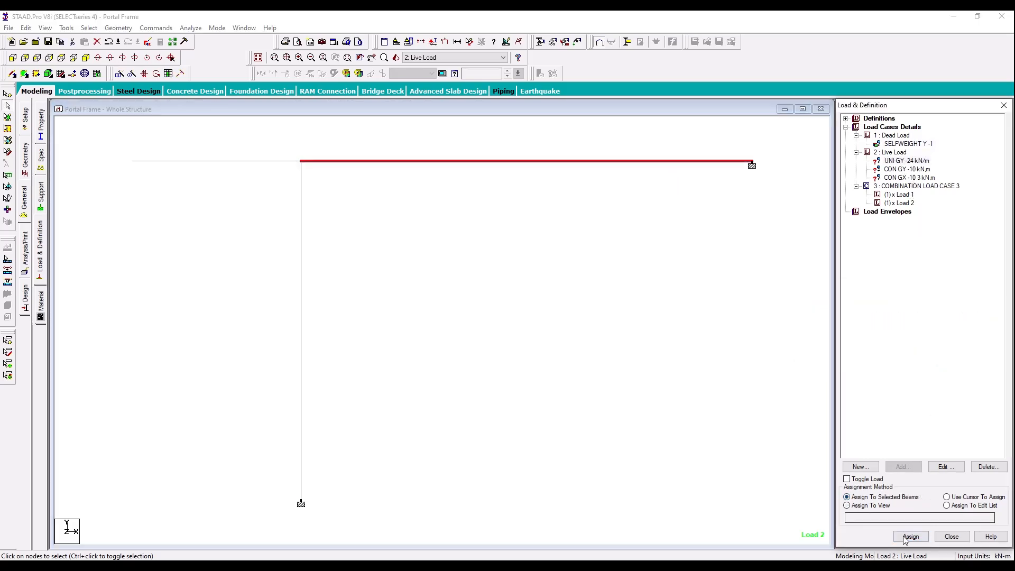
{"action": "left_click", "coordinate": [910, 536]}
{"action": "left_click", "coordinate": [936, 352]}
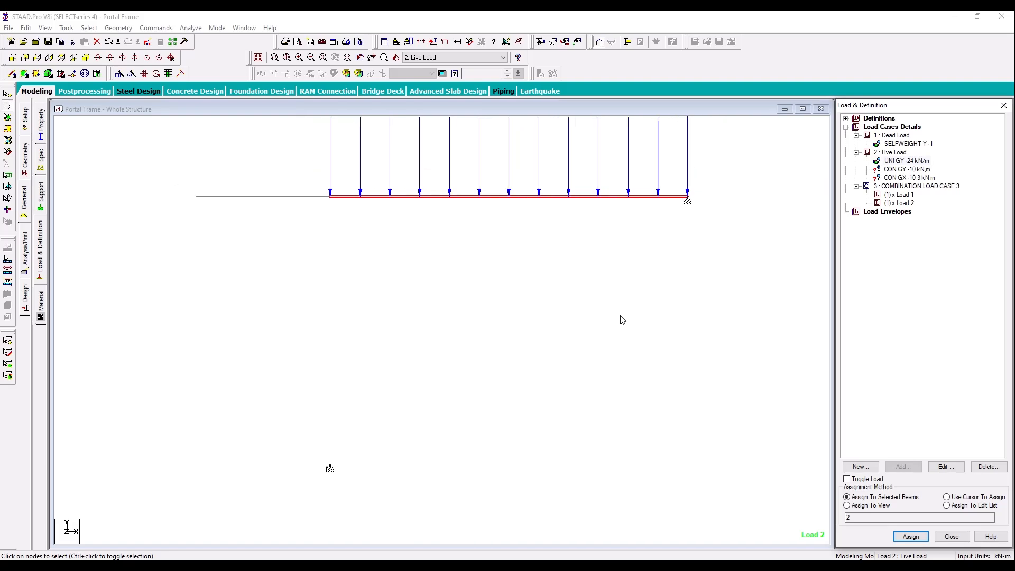
Step: Assign the -10 kN GY concentrated force to the overhanging beam beside the column top
{"action": "scroll", "coordinate": [622, 304], "scroll_direction": "down", "scroll_amount": 1}
{"action": "middle_click_drag", "start_coordinate": [623, 297], "coordinate": [624, 365]}
{"action": "scroll", "coordinate": [621, 353], "scroll_direction": "down", "scroll_amount": 3}
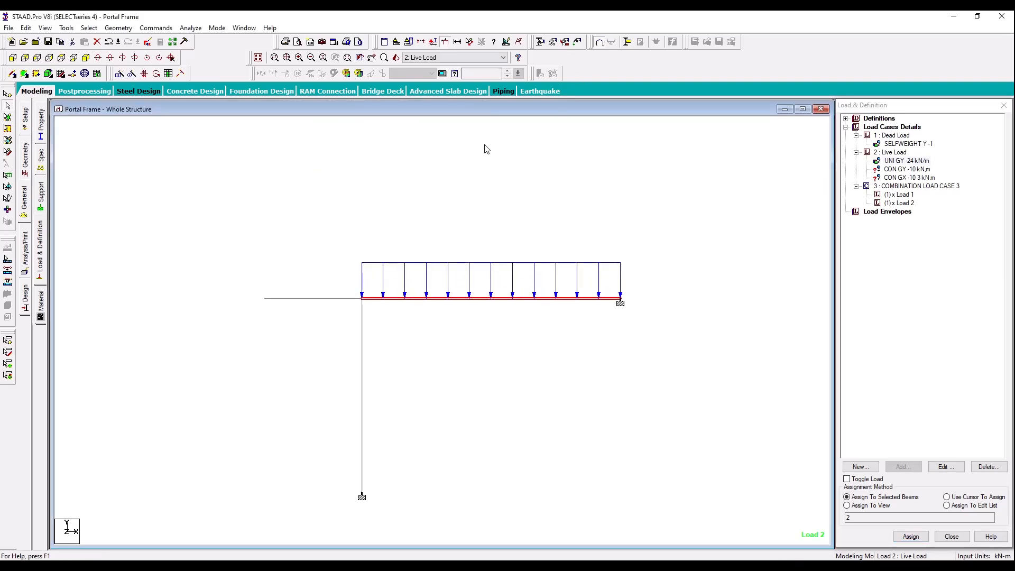
{"action": "left_click", "coordinate": [694, 260]}
{"action": "left_click", "coordinate": [894, 170]}
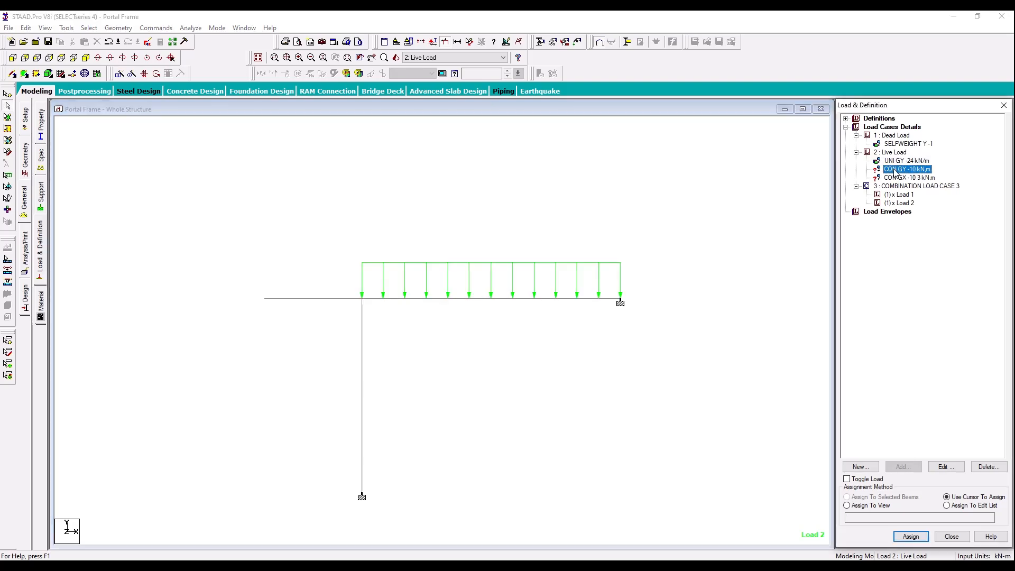
{"action": "left_click", "coordinate": [335, 299]}
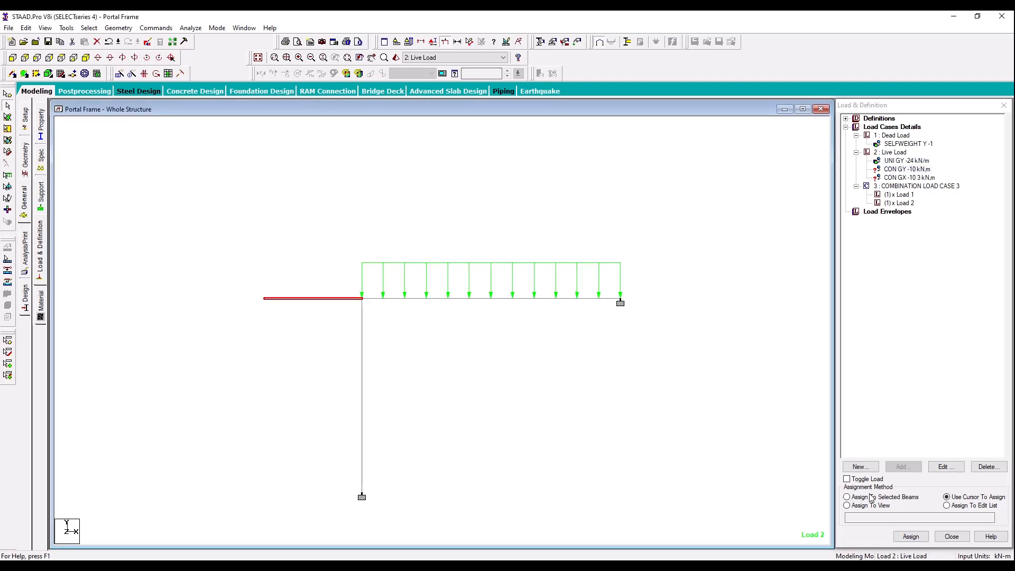
{"action": "left_click", "coordinate": [848, 497]}
{"action": "left_click", "coordinate": [911, 536]}
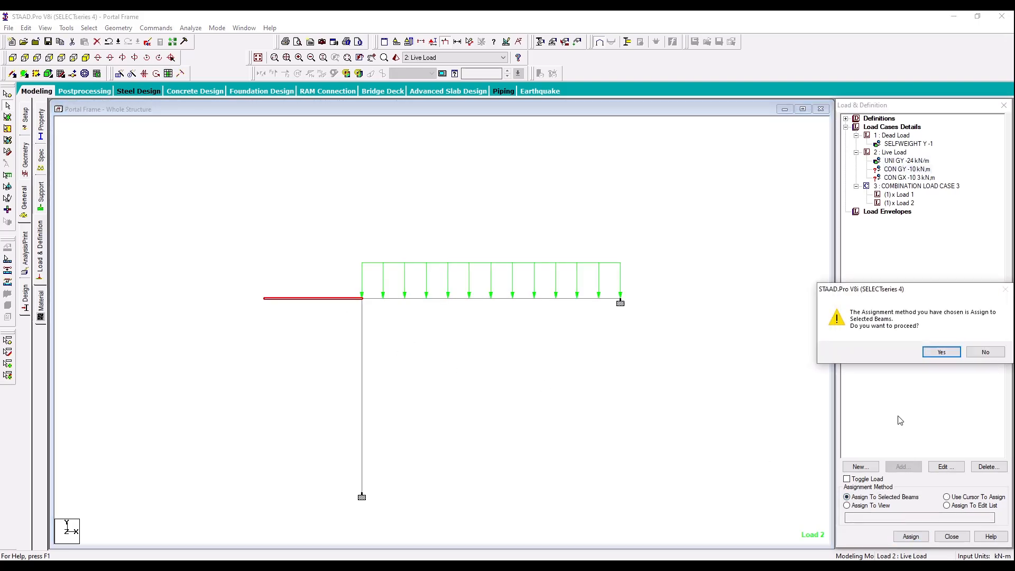
{"action": "left_click", "coordinate": [933, 352]}
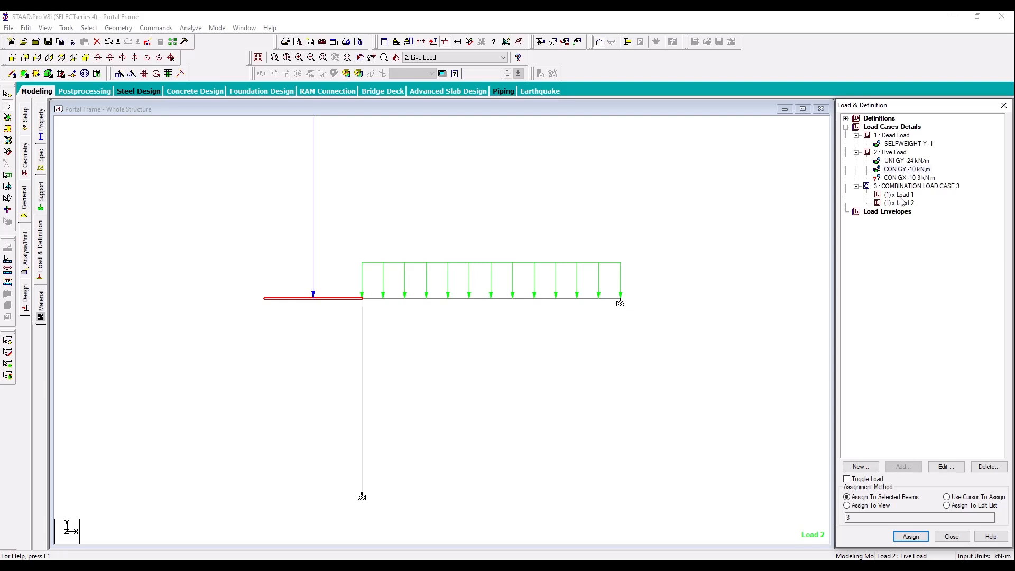
Step: Try a d1 distance of 0 m for the overhang's -10 kN GY concentrated force
{"action": "double_click", "coordinate": [907, 169]}
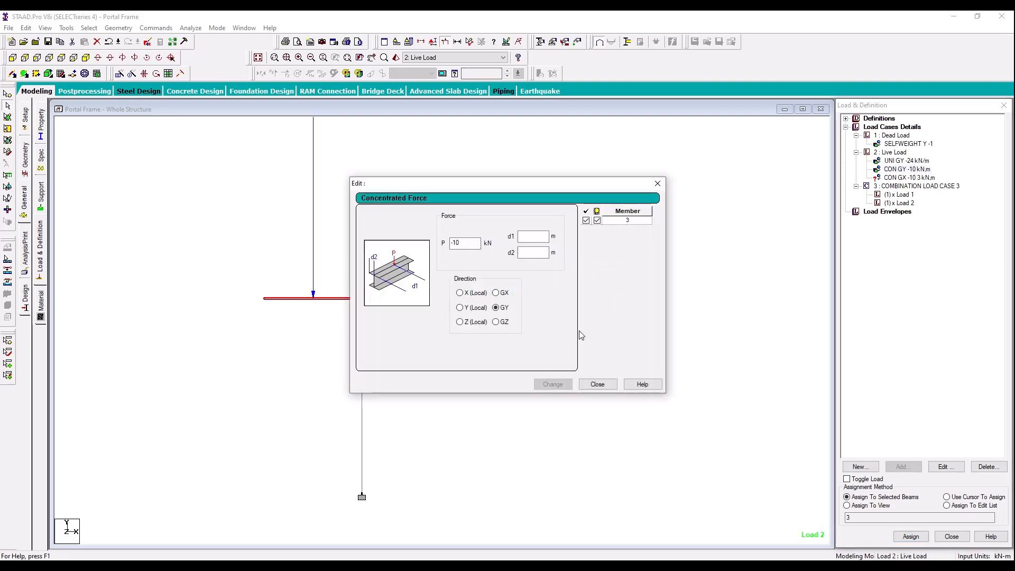
{"action": "left_click", "coordinate": [534, 237]}
{"action": "type", "text": "0"}
{"action": "left_click", "coordinate": [552, 385]}
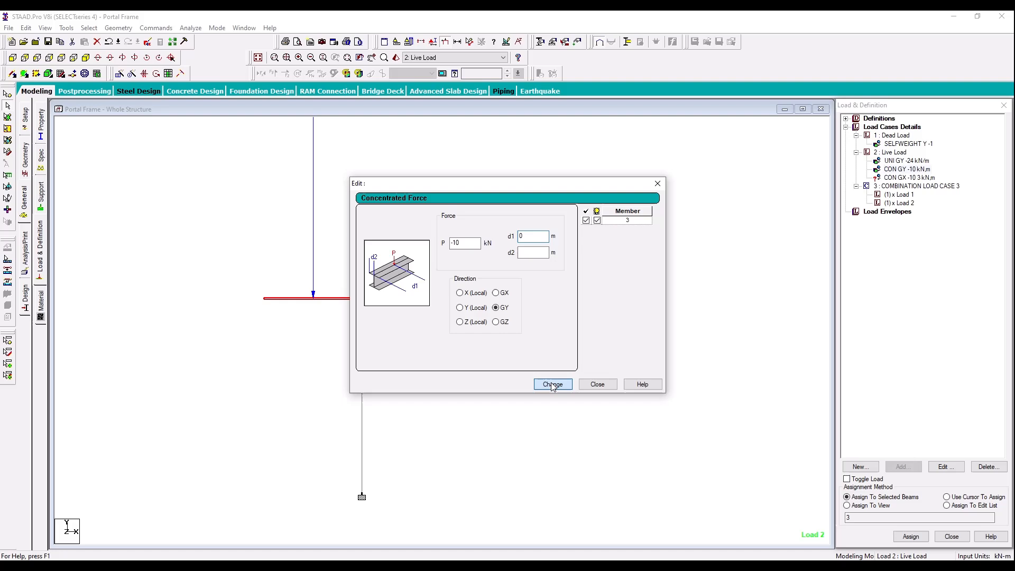
{"action": "left_click", "coordinate": [597, 385]}
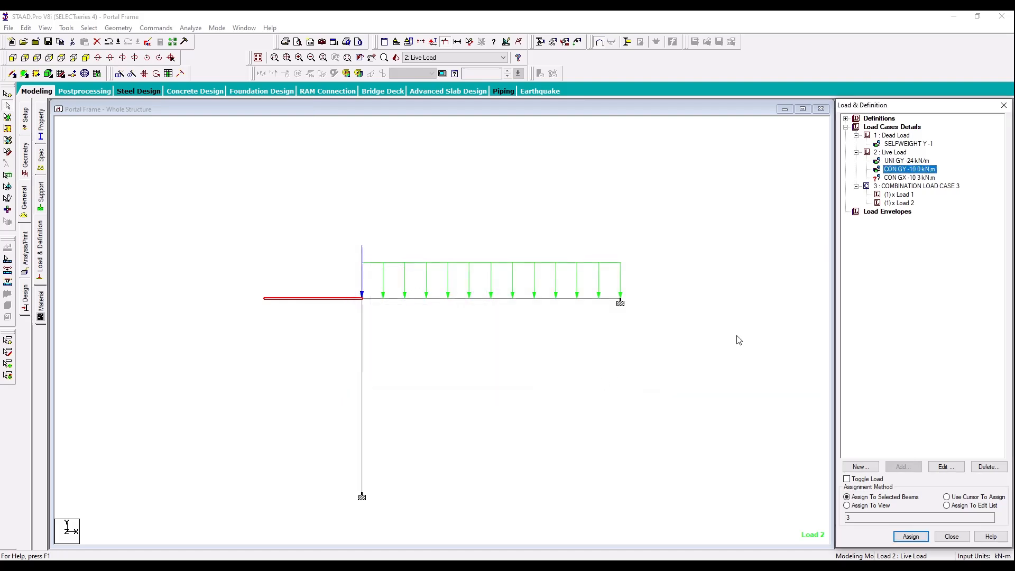
Step: Try a d1 distance of -1.5 m for the overhang's -10 kN GY concentrated force
{"action": "double_click", "coordinate": [889, 173]}
{"action": "left_click", "coordinate": [539, 236]}
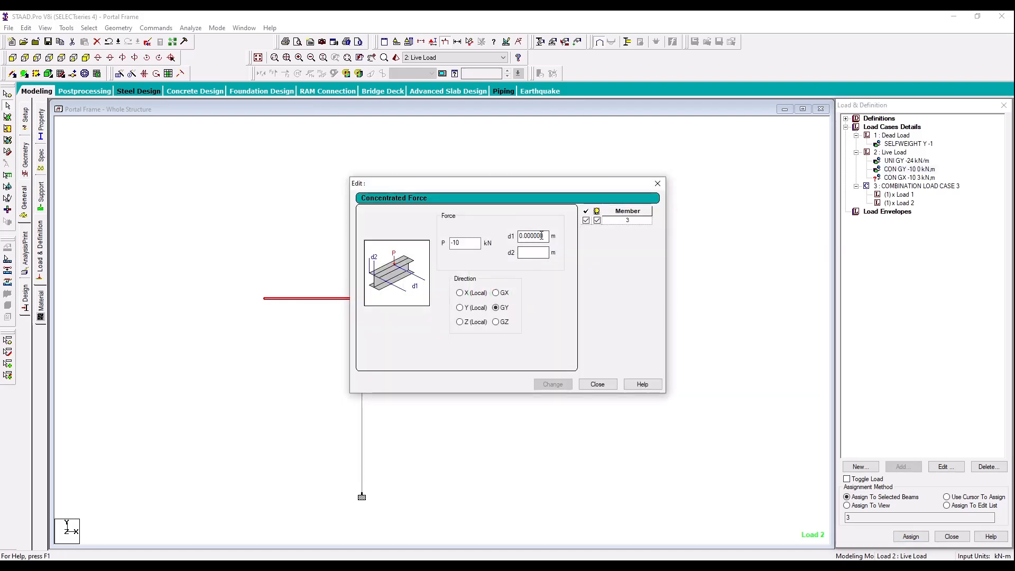
{"action": "left_click_drag", "start_coordinate": [544, 236], "coordinate": [508, 241]}
{"action": "type", "text": "-"}
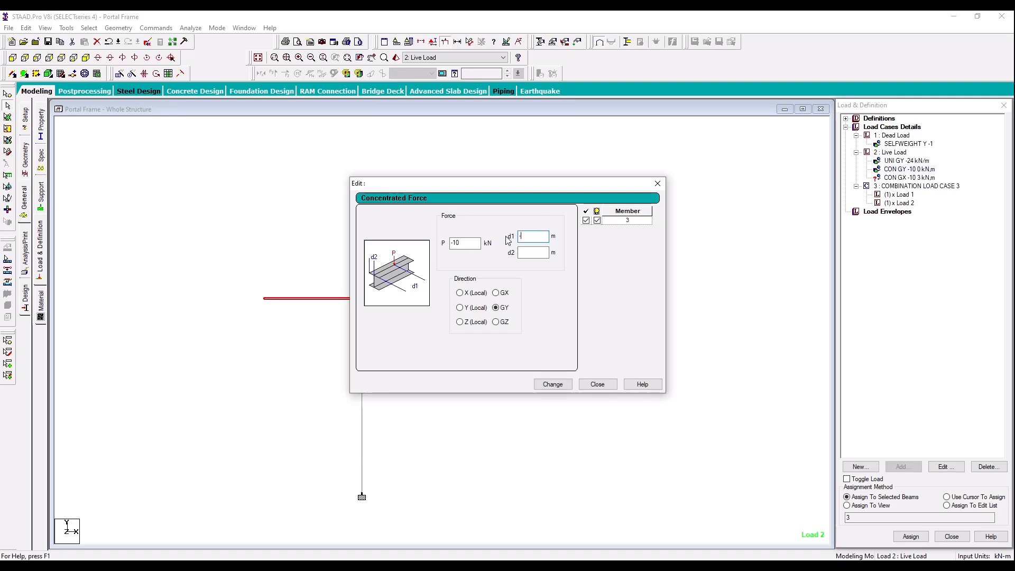
{"action": "type", "text": "1.5"}
{"action": "left_click", "coordinate": [552, 384]}
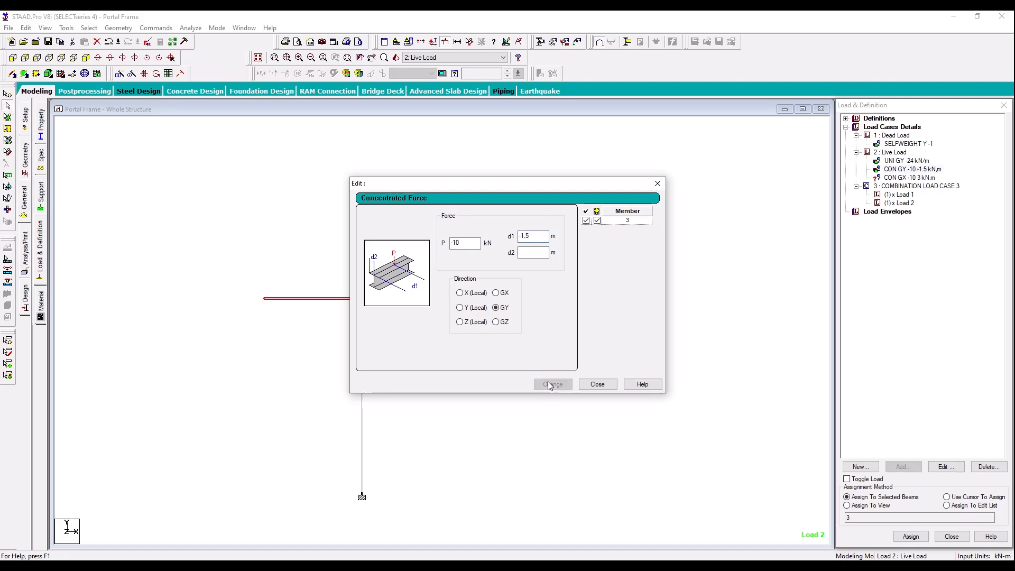
{"action": "left_click", "coordinate": [598, 384]}
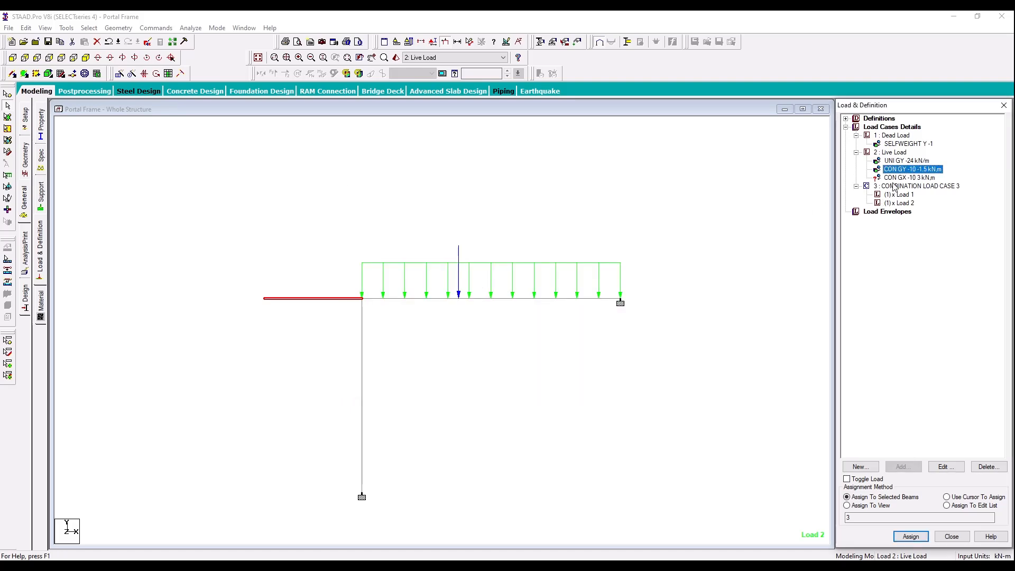
Step: Set d1 of the overhang's -10 kN GY concentrated force to 1.5 m
{"action": "double_click", "coordinate": [910, 169]}
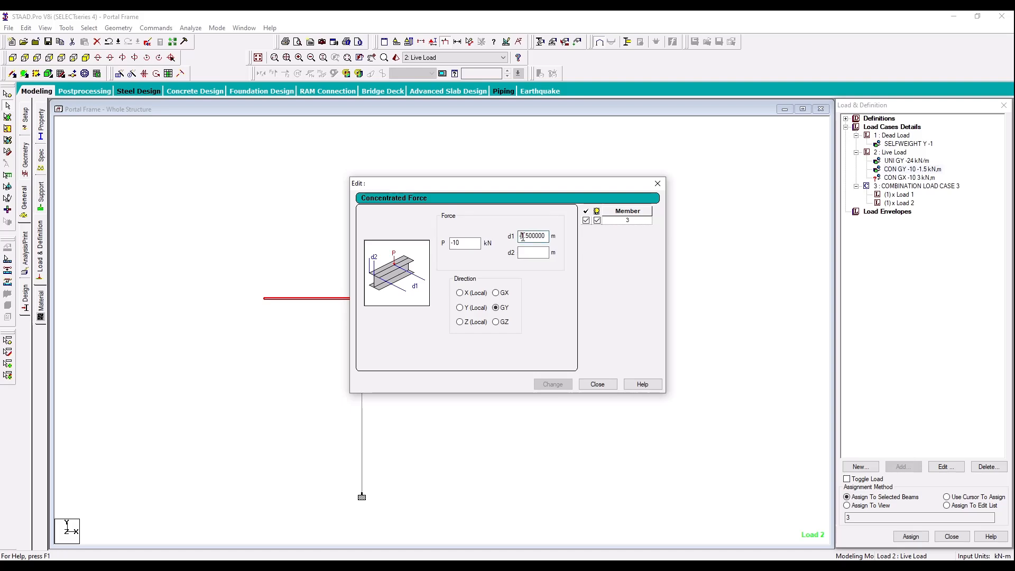
{"action": "left_click", "coordinate": [553, 385]}
{"action": "left_click", "coordinate": [598, 384]}
Step: Assign the -10 kN GX concentrated force with d1 of 3 m to the column
{"action": "left_click", "coordinate": [883, 180]}
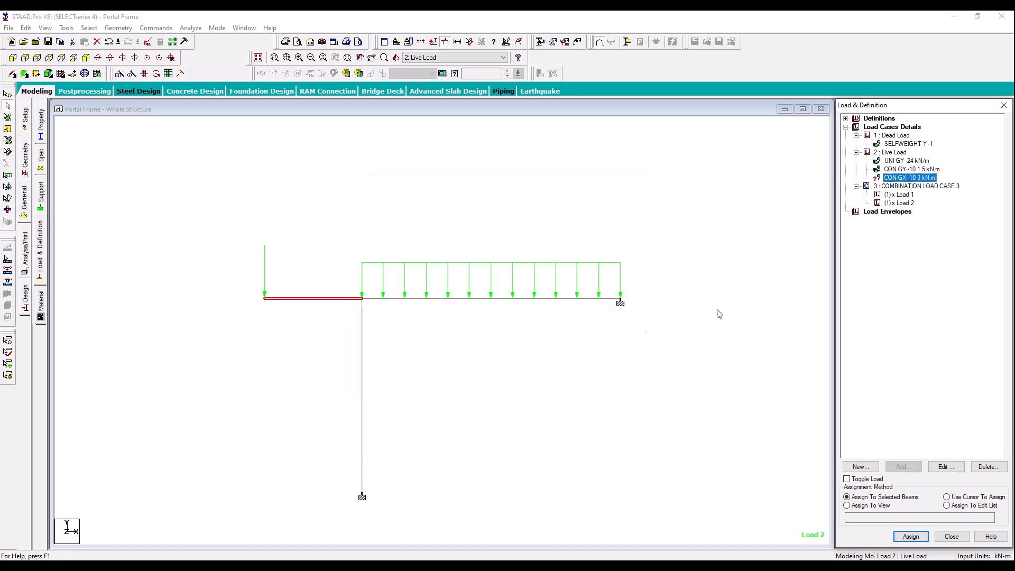
{"action": "left_click", "coordinate": [362, 385]}
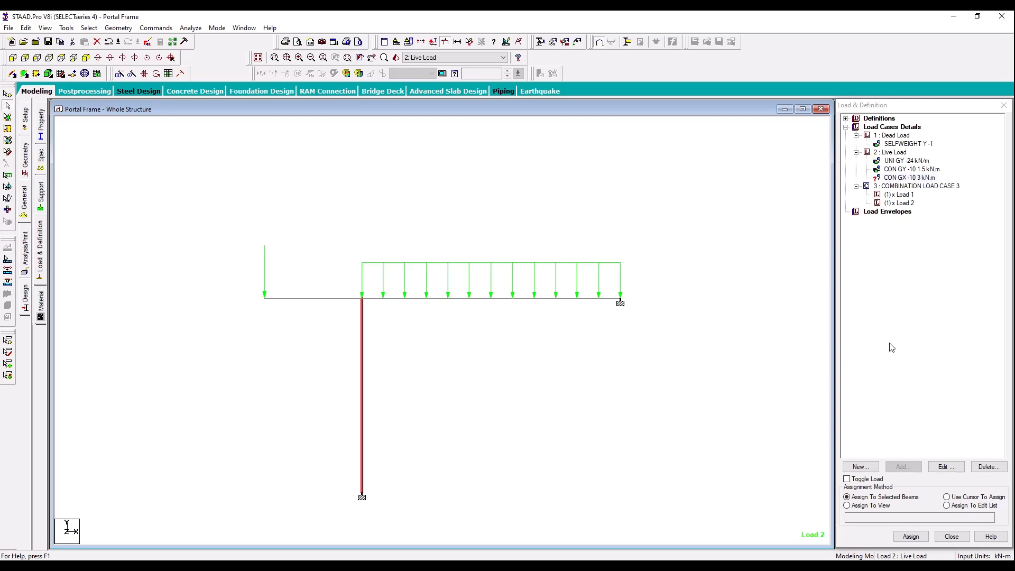
{"action": "left_click", "coordinate": [911, 536]}
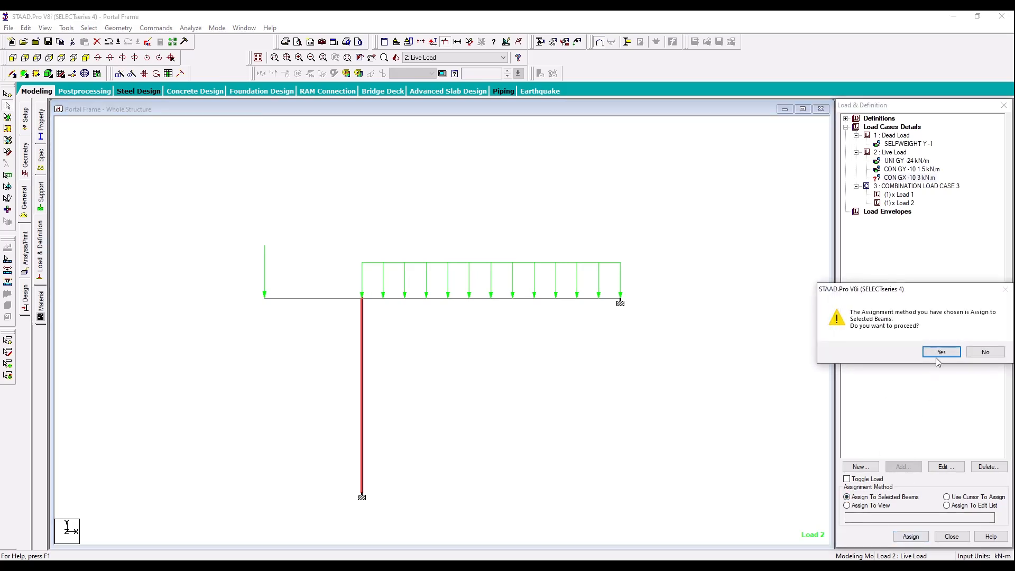
{"action": "left_click", "coordinate": [941, 352]}
Step: Save the modified structure and delete the -10 kN GX concentrated force from the Live Load case
{"action": "double_click", "coordinate": [907, 178]}
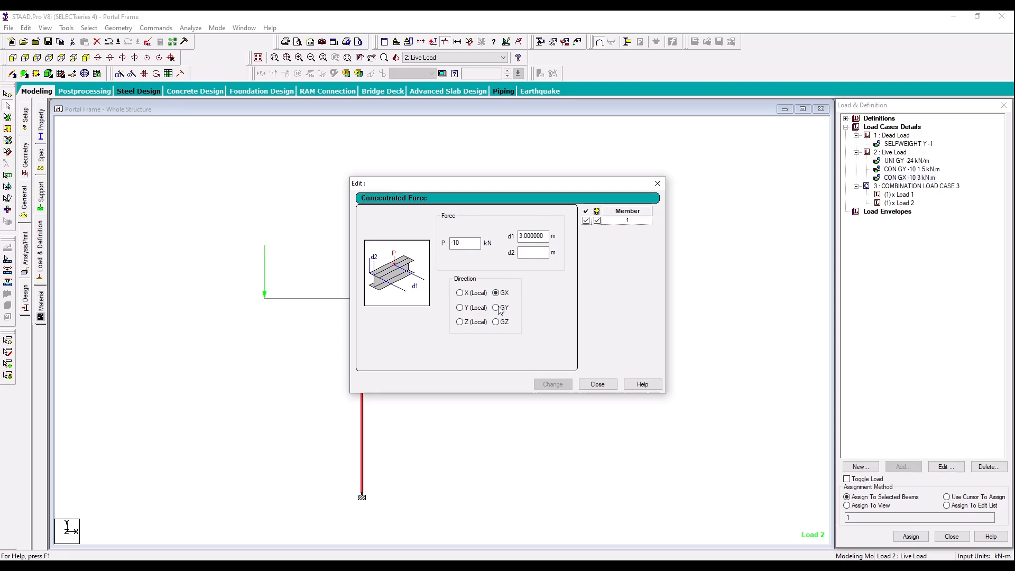
{"action": "left_click", "coordinate": [515, 313]}
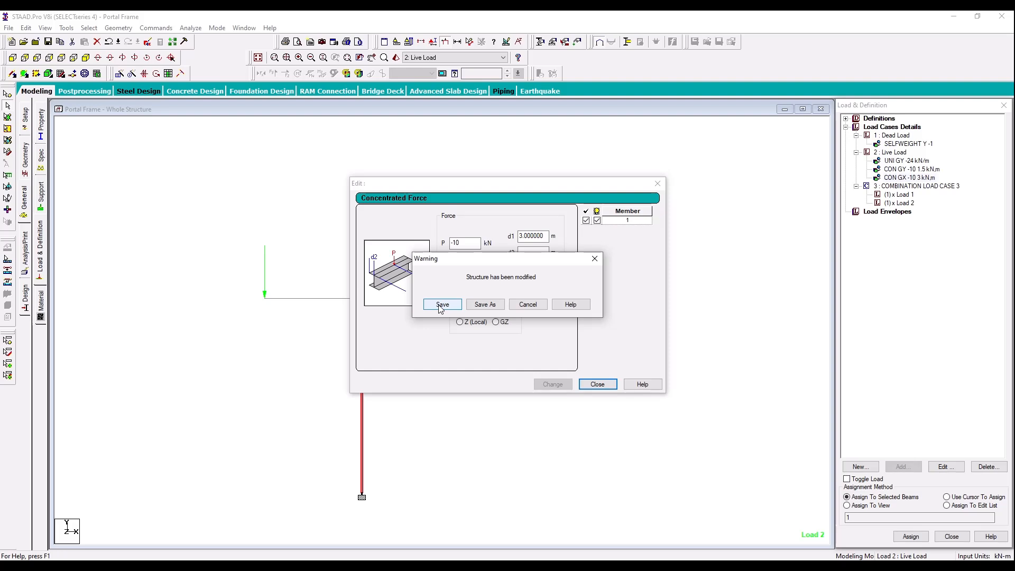
{"action": "left_click", "coordinate": [441, 305]}
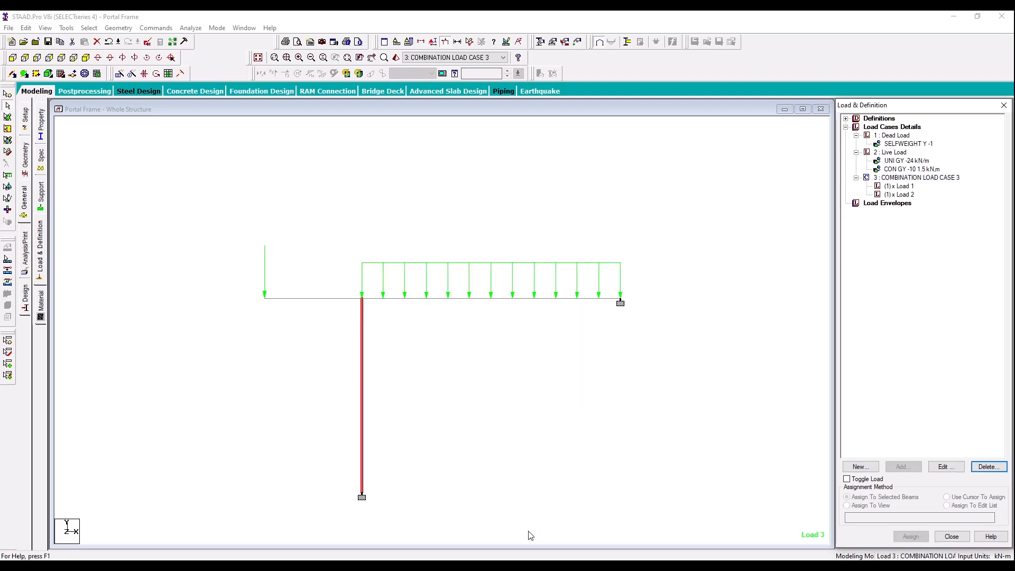
Step: Add a 12 kN concentrated member force in the GX direction with d1 of 1.5 m to the Live Load case
{"action": "left_click", "coordinate": [893, 152]}
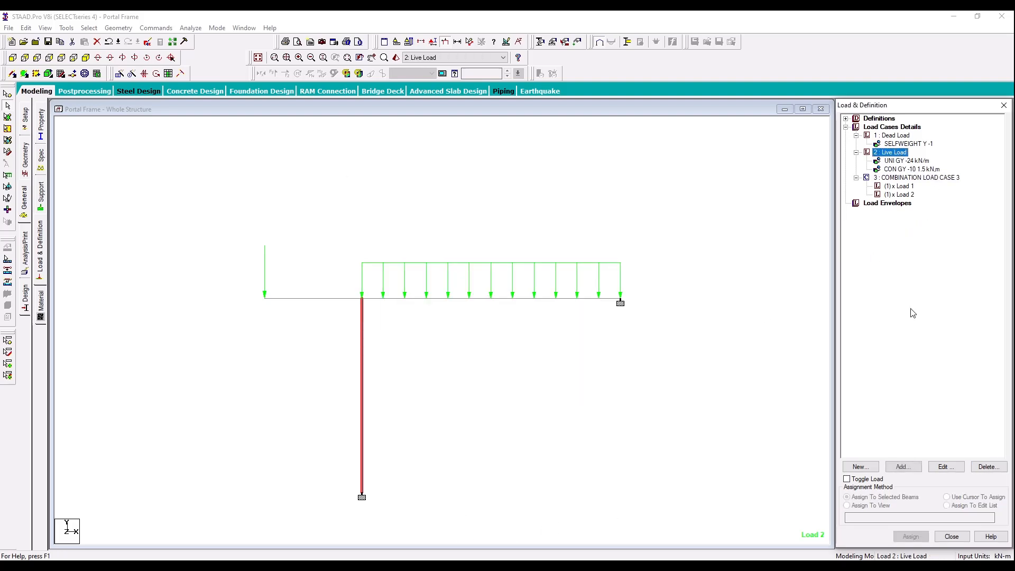
{"action": "left_click", "coordinate": [905, 466]}
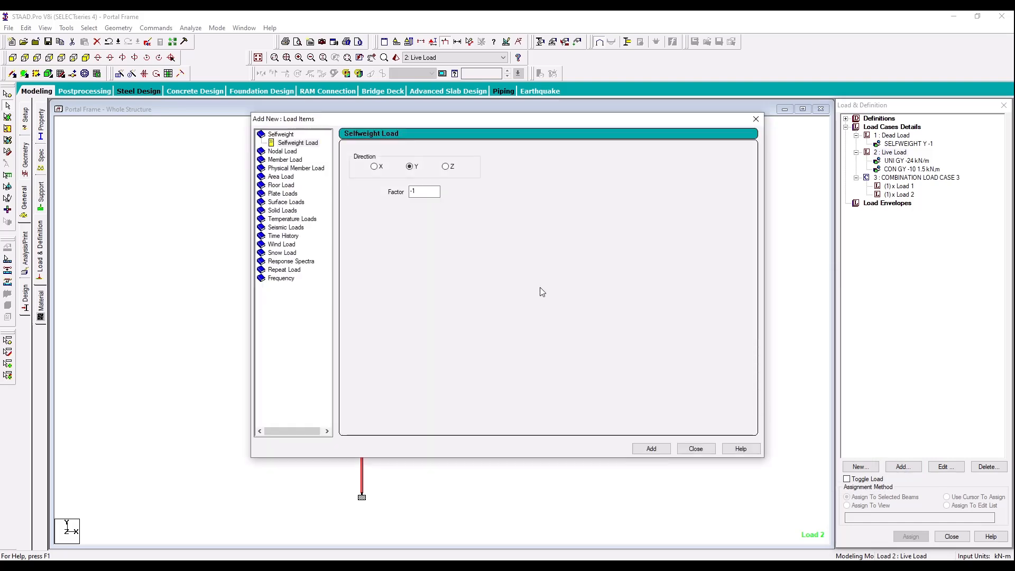
{"action": "left_click", "coordinate": [296, 160]}
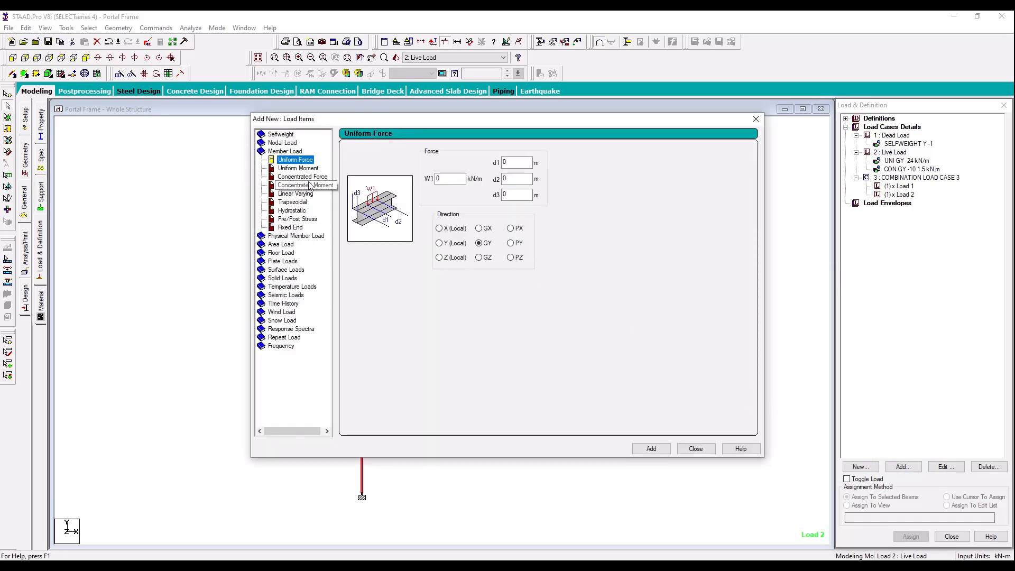
{"action": "left_click", "coordinate": [303, 177]}
{"action": "double_click", "coordinate": [436, 179]}
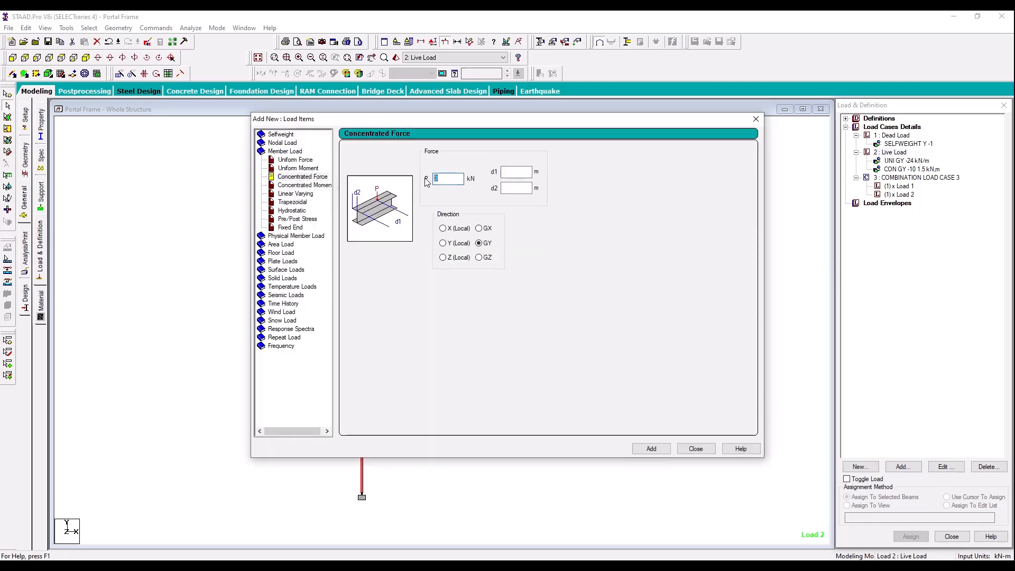
{"action": "type", "text": "10"}
{"action": "key", "text": "BackSpace"}
{"action": "type", "text": "2"}
{"action": "left_click", "coordinate": [516, 175]}
{"action": "type", "text": "1.5"}
{"action": "left_click", "coordinate": [485, 229]}
{"action": "left_click", "coordinate": [659, 452]}
{"action": "left_click", "coordinate": [696, 448]}
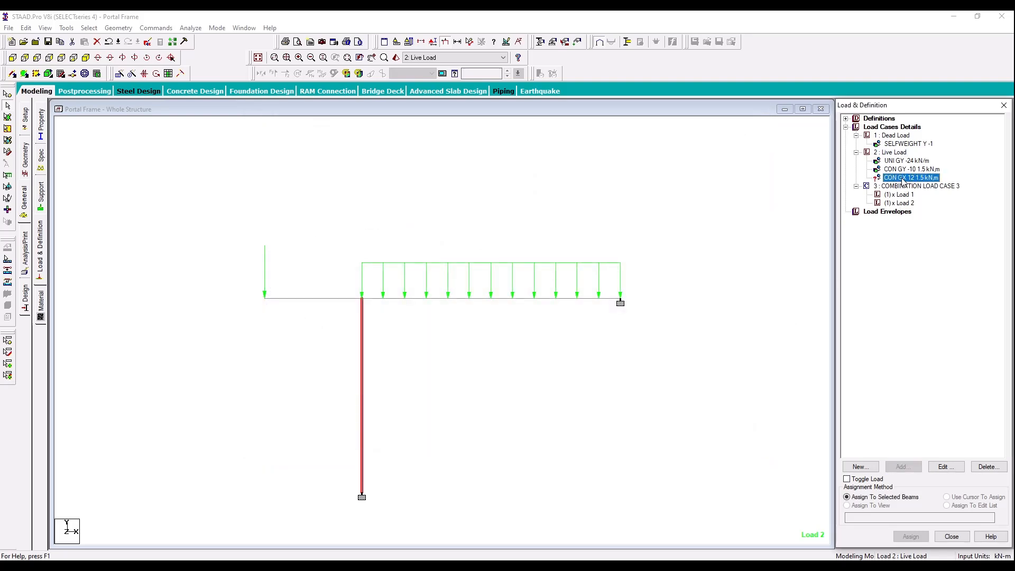
Step: Assign the 12 kN GX concentrated force to the column and clear the selection
{"action": "left_click", "coordinate": [363, 406]}
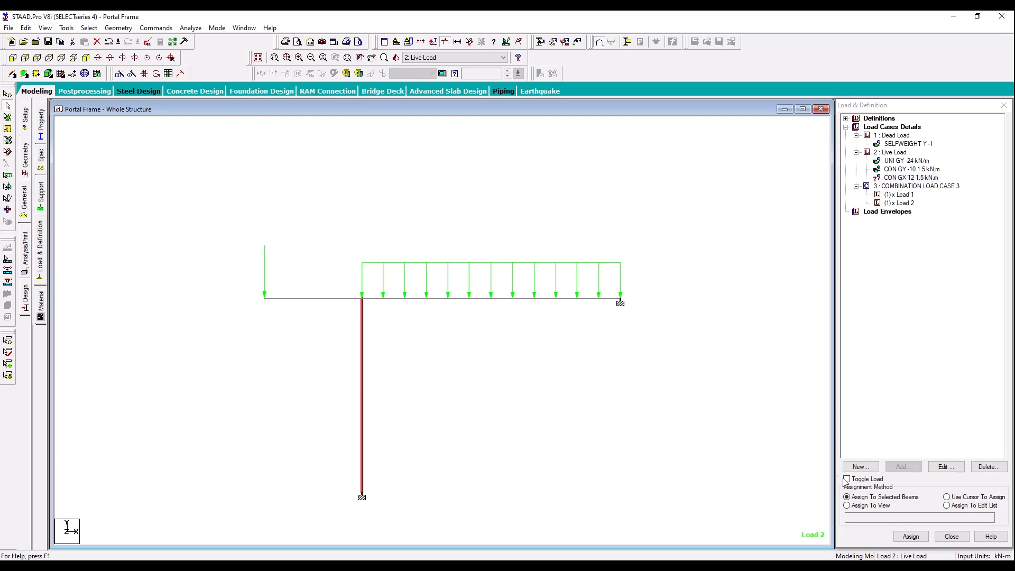
{"action": "left_click", "coordinate": [911, 537]}
{"action": "left_click", "coordinate": [936, 353]}
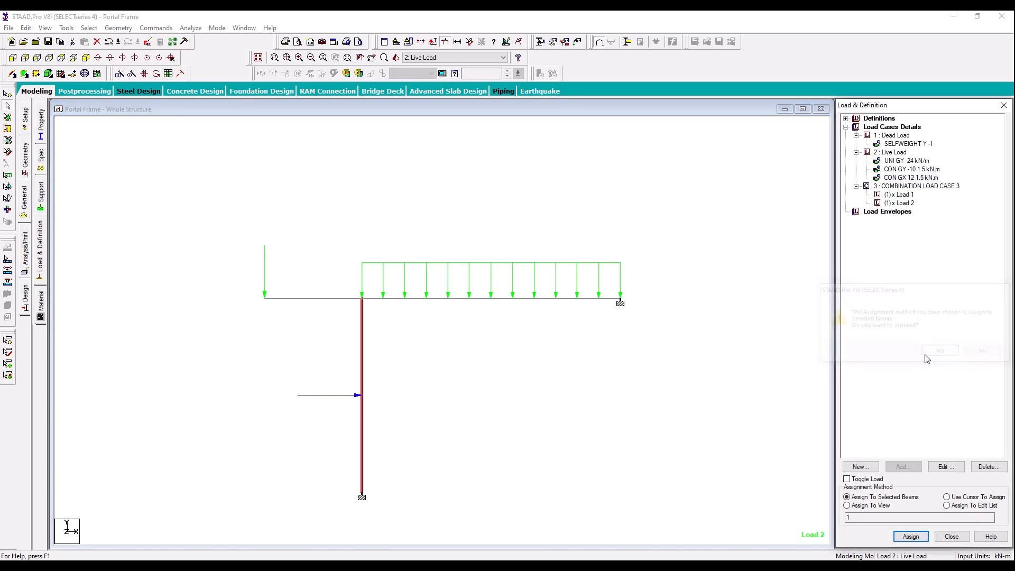
{"action": "left_click", "coordinate": [496, 405]}
Step: Turn on the Load Values labels for the loads in the structure view
{"action": "right_click", "coordinate": [473, 200]}
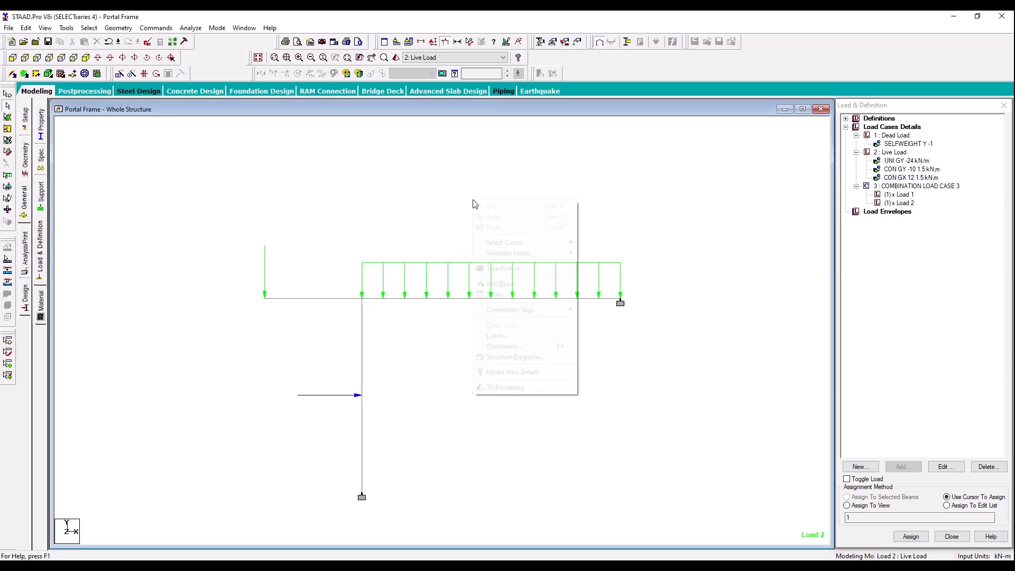
{"action": "left_click", "coordinate": [540, 339]}
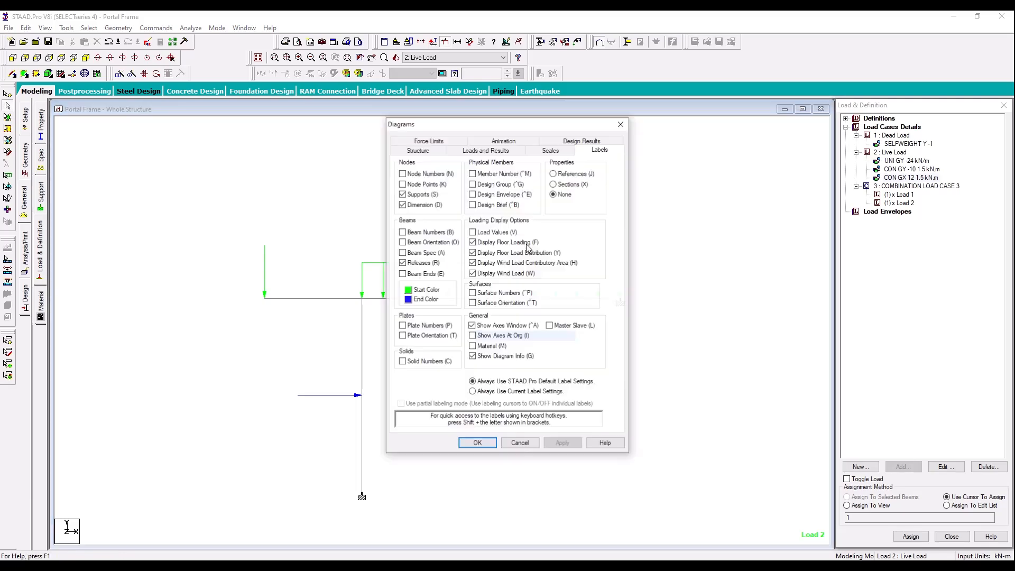
{"action": "left_click", "coordinate": [564, 443]}
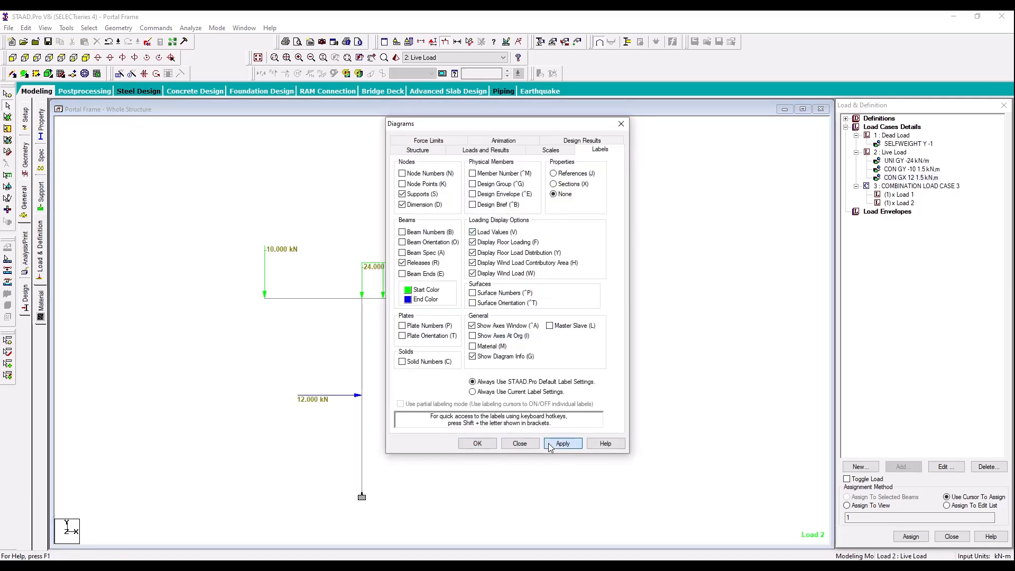
{"action": "left_click", "coordinate": [478, 444]}
Step: Dimension the cantilever, beam and column between their end nodes, and take a picture of the live-loaded frame for the report
{"action": "middle_click_drag", "start_coordinate": [443, 366], "coordinate": [439, 329]}
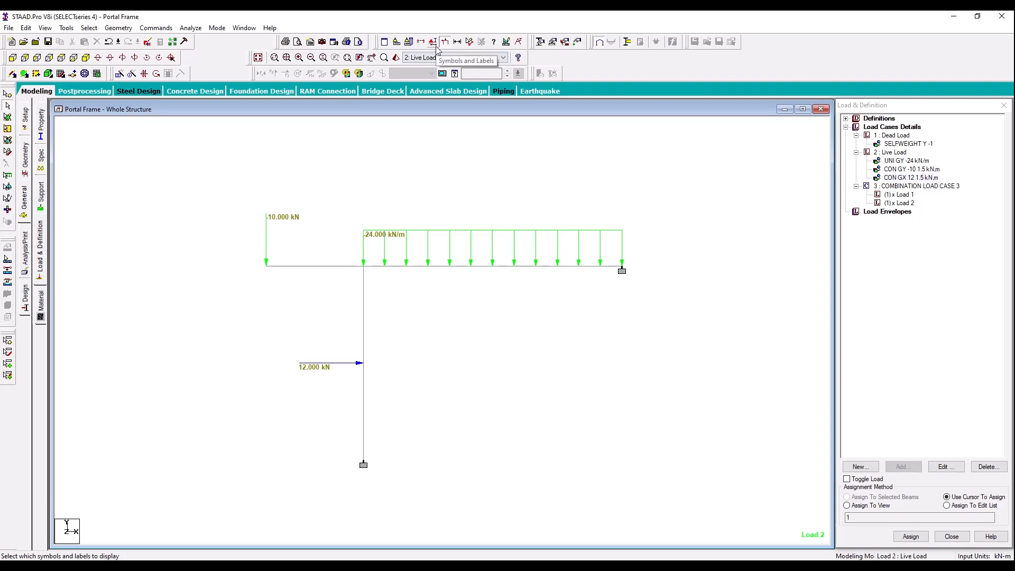
{"action": "left_click", "coordinate": [470, 41]}
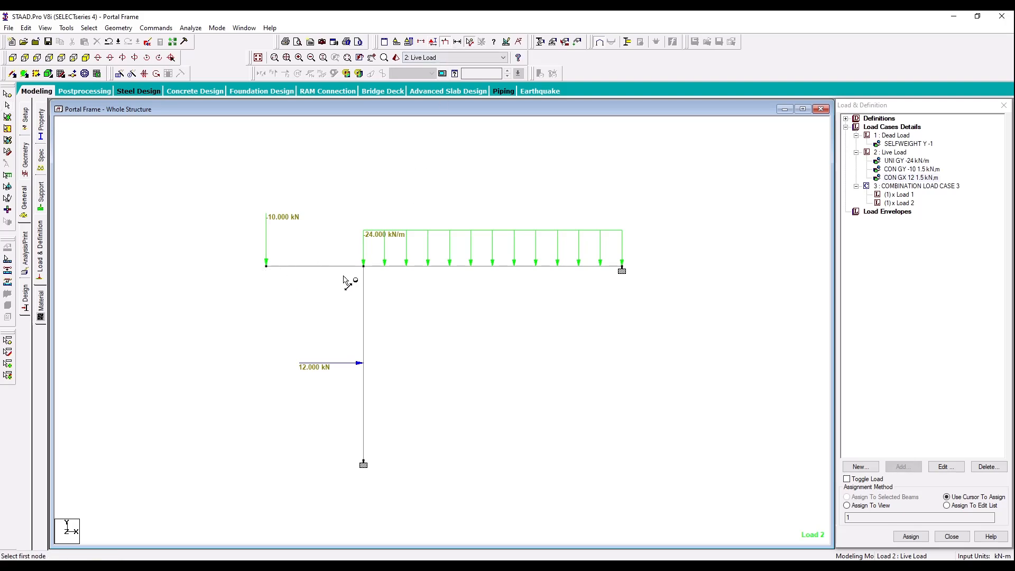
{"action": "left_click", "coordinate": [363, 266]}
{"action": "left_click", "coordinate": [267, 266]}
{"action": "left_click", "coordinate": [622, 267]}
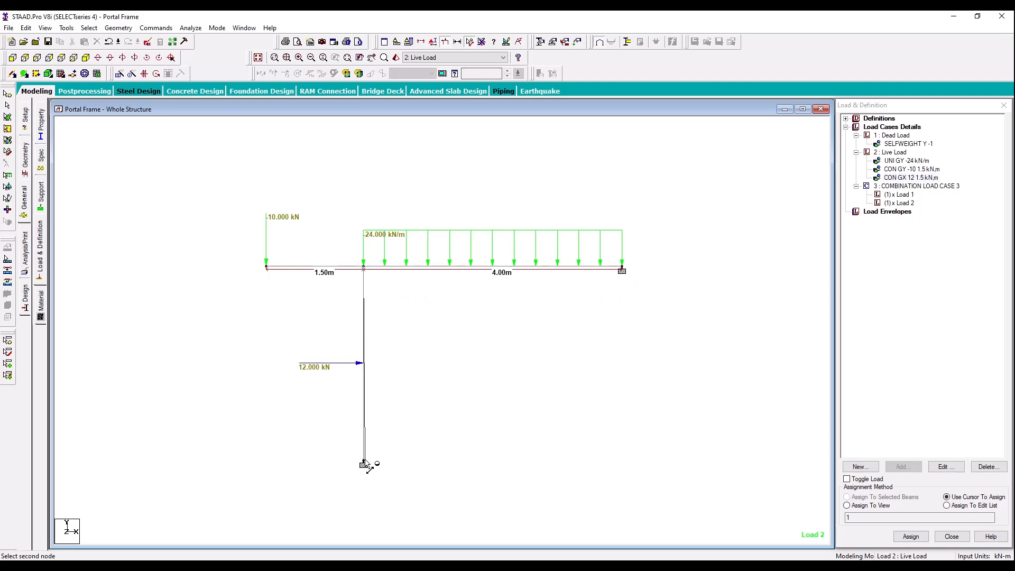
{"action": "left_click", "coordinate": [363, 461]}
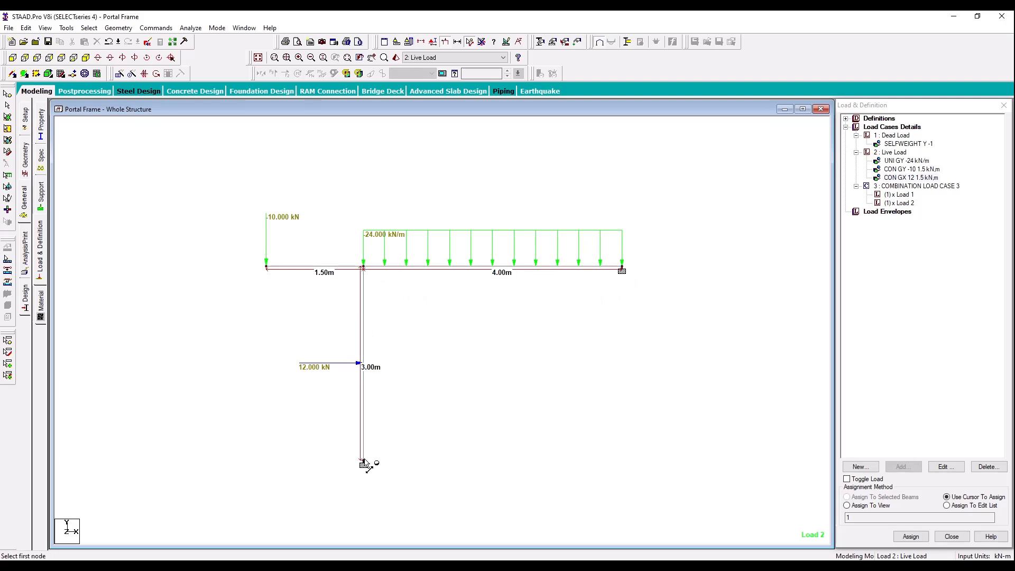
{"action": "left_click", "coordinate": [322, 42]}
{"action": "left_click", "coordinate": [491, 312]}
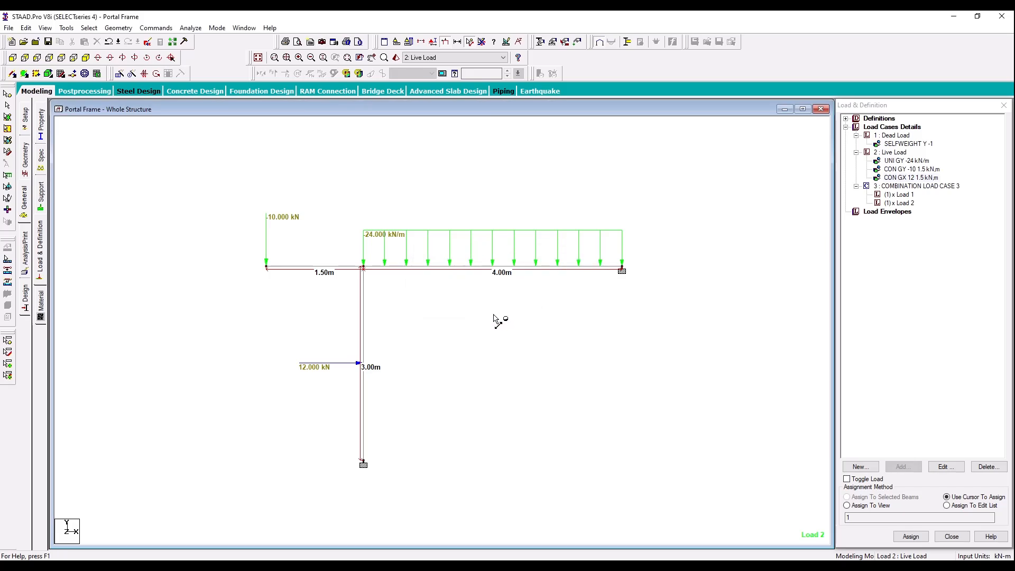
Step: Add a Perform Analysis command with the All print option
{"action": "left_click", "coordinate": [25, 259]}
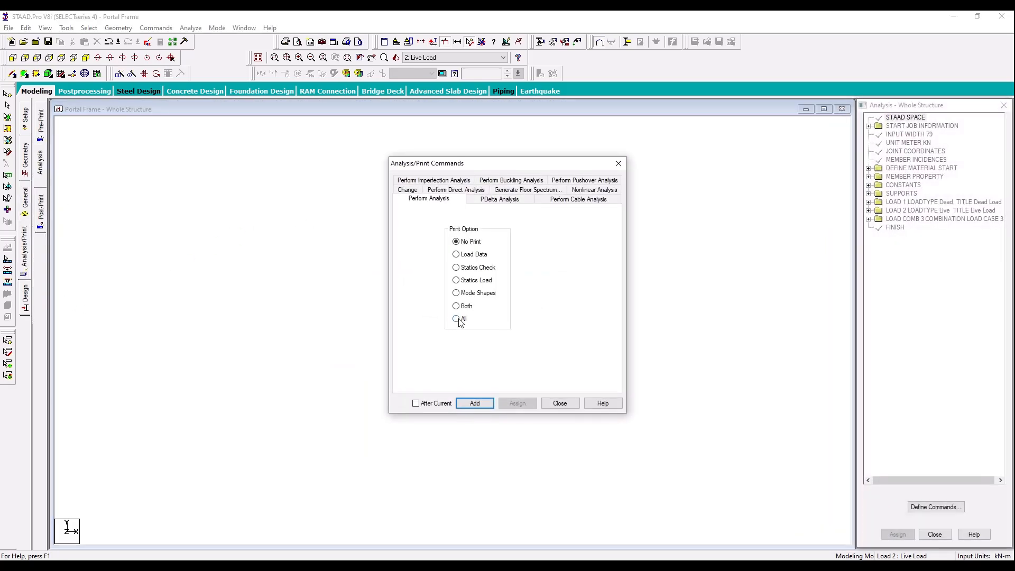
{"action": "left_click", "coordinate": [474, 404]}
{"action": "left_click", "coordinate": [560, 403]}
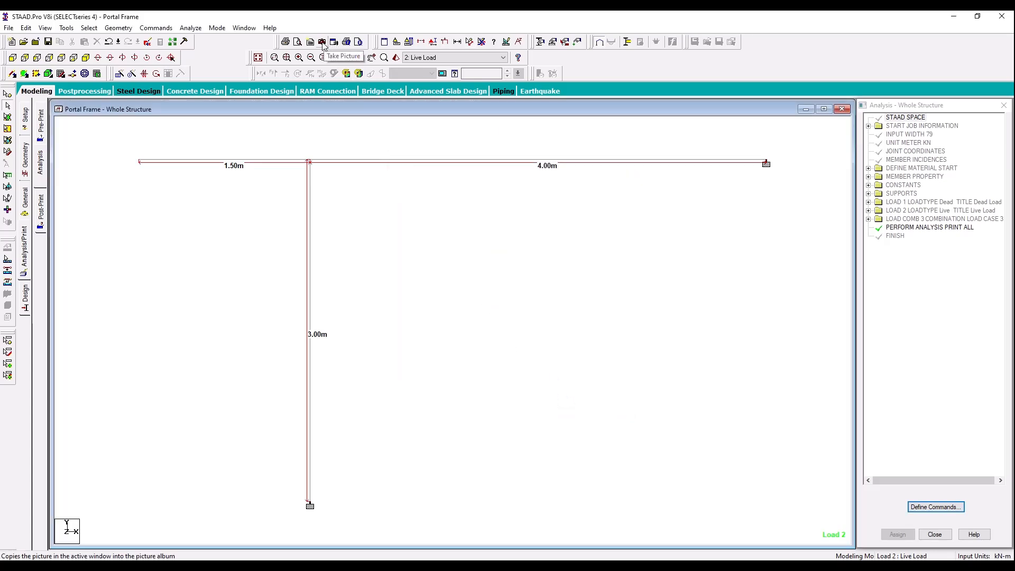
Step: Run the analysis and enter post-processing mode with the dead, live and combination load cases selected for the results
{"action": "left_click", "coordinate": [191, 28]}
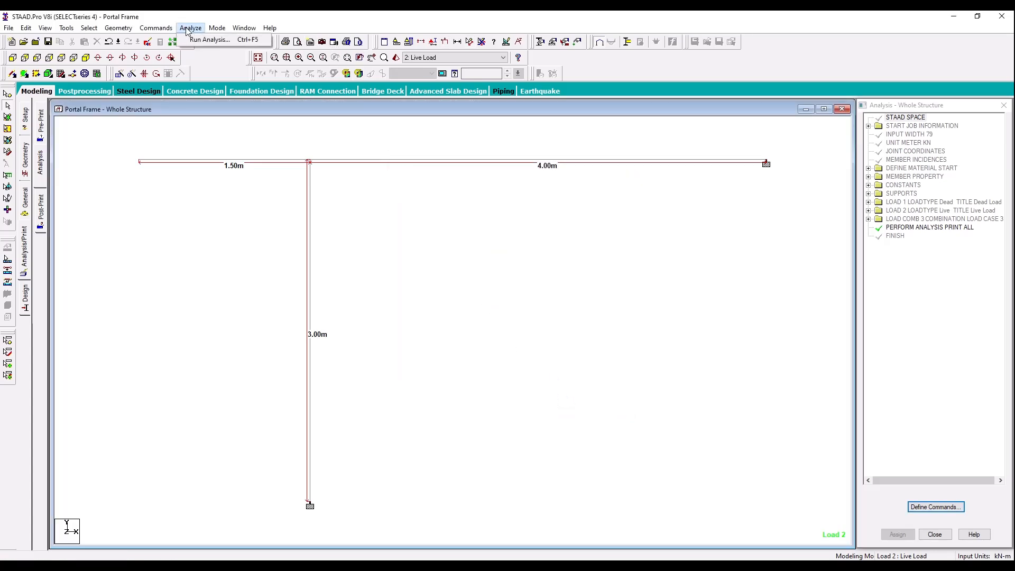
{"action": "left_click", "coordinate": [217, 39]}
{"action": "left_click", "coordinate": [442, 305]}
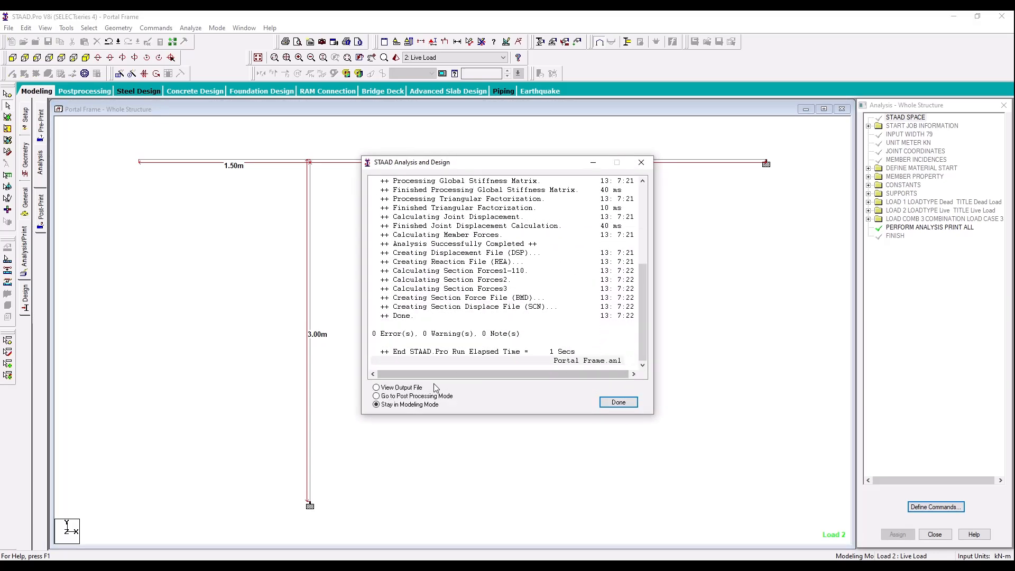
{"action": "left_click", "coordinate": [608, 402]}
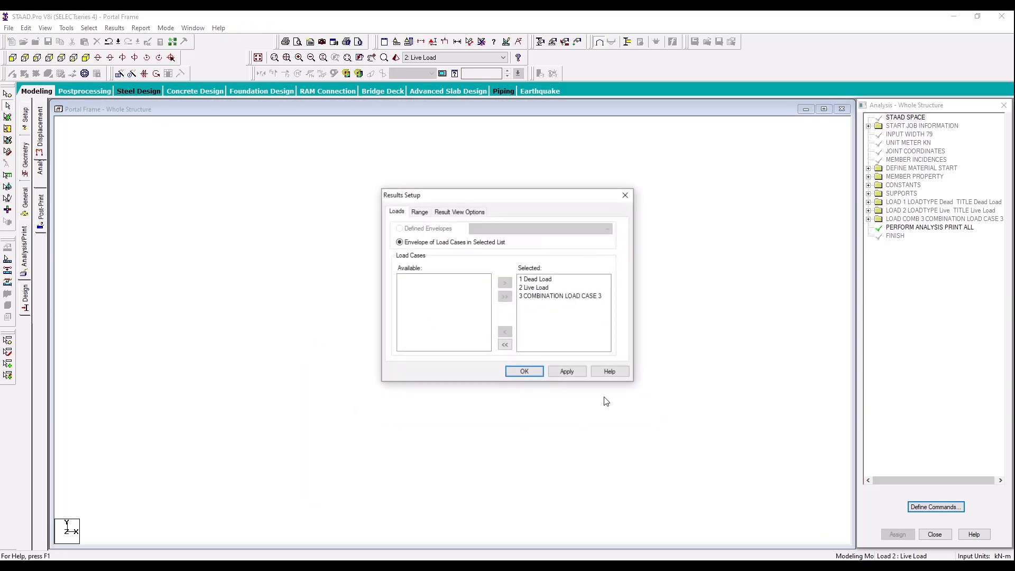
{"action": "left_click", "coordinate": [525, 372]}
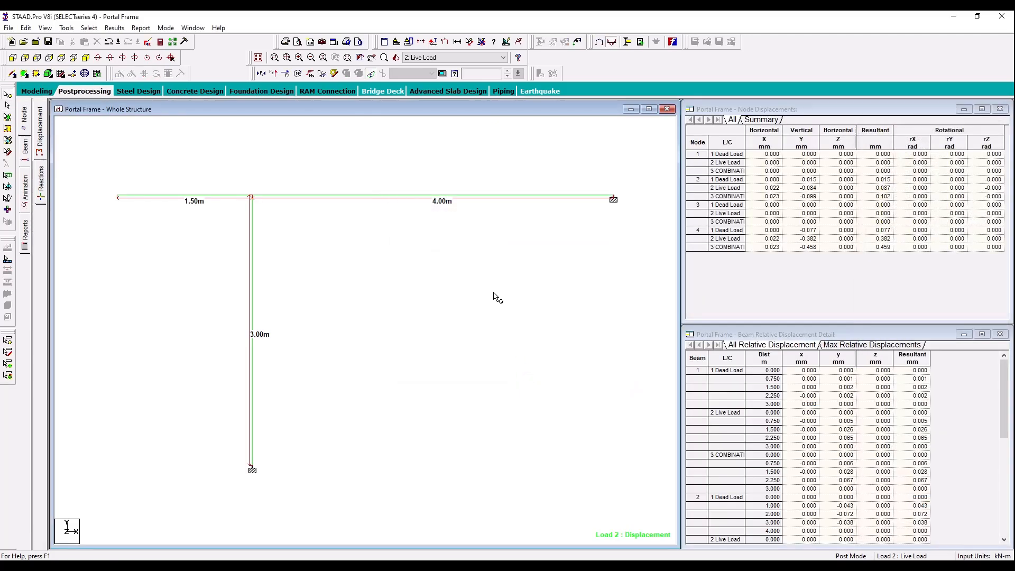
Step: Remove the node-to-node dimensions and display the live load Bending Z diagram in a maximized structure view
{"action": "left_click", "coordinate": [480, 42]}
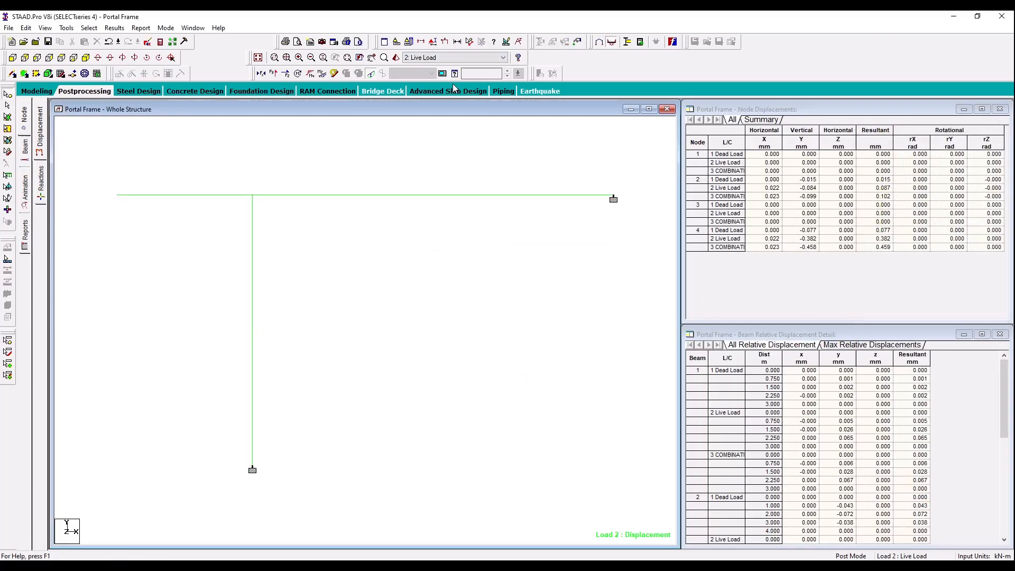
{"action": "left_click", "coordinate": [371, 73]}
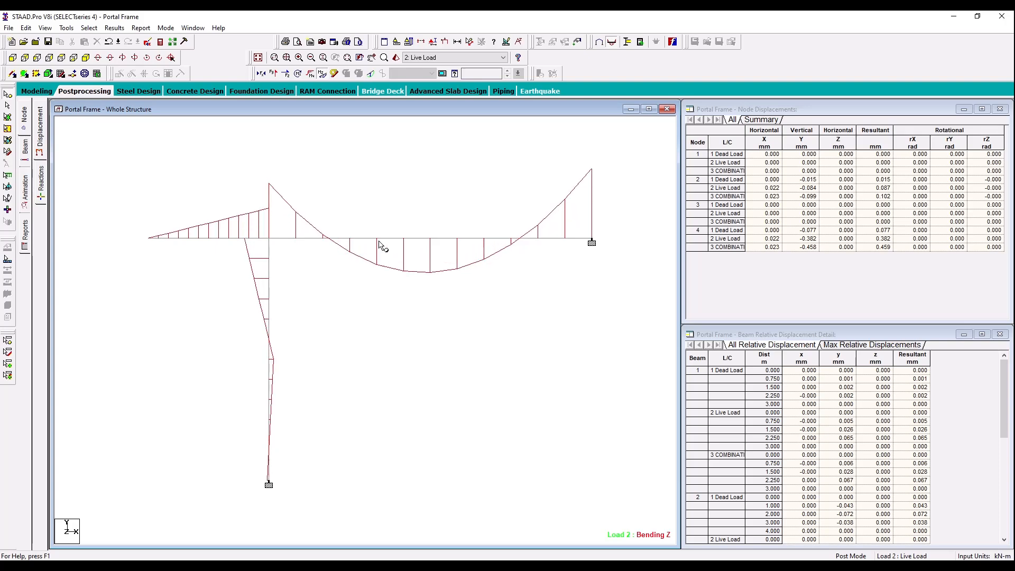
{"action": "scroll", "coordinate": [526, 225], "scroll_direction": "down", "scroll_amount": 3}
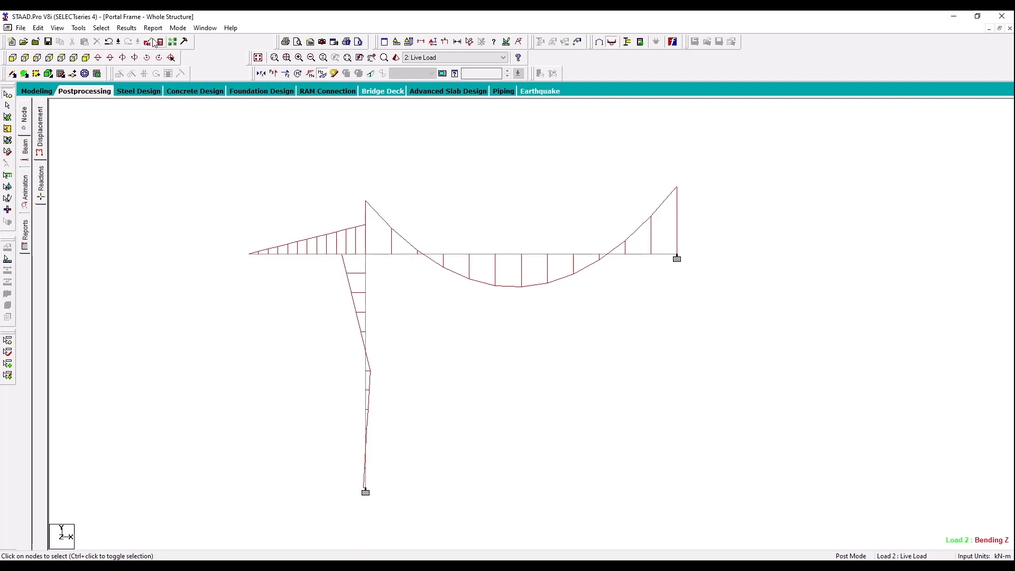
Step: Annotate the bending diagram with ends, maximum and mid point values for all beams, and take a picture of it
{"action": "left_click", "coordinate": [127, 27]}
{"action": "left_click", "coordinate": [150, 197]}
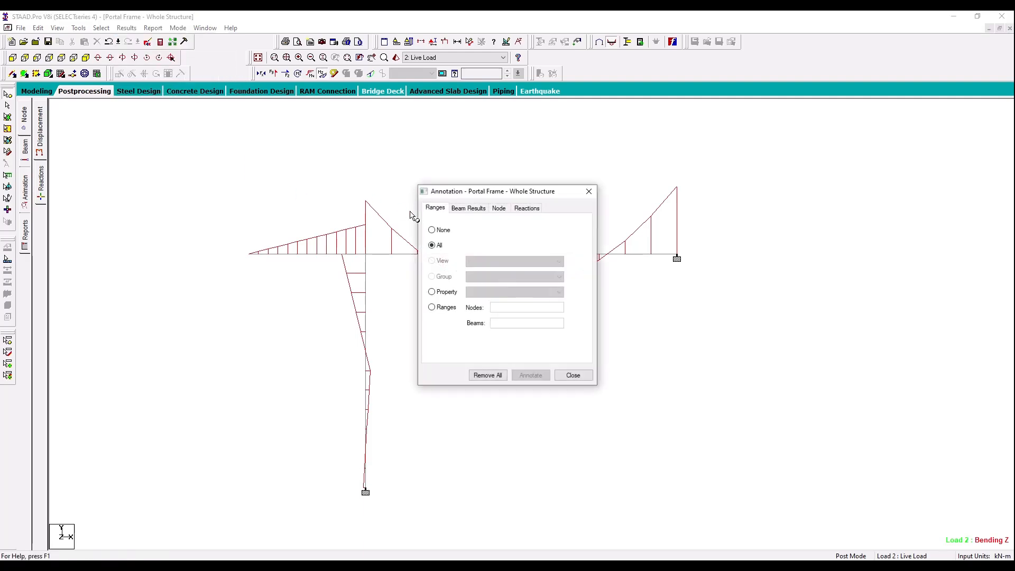
{"action": "left_click", "coordinate": [468, 208]}
{"action": "left_click", "coordinate": [438, 234]}
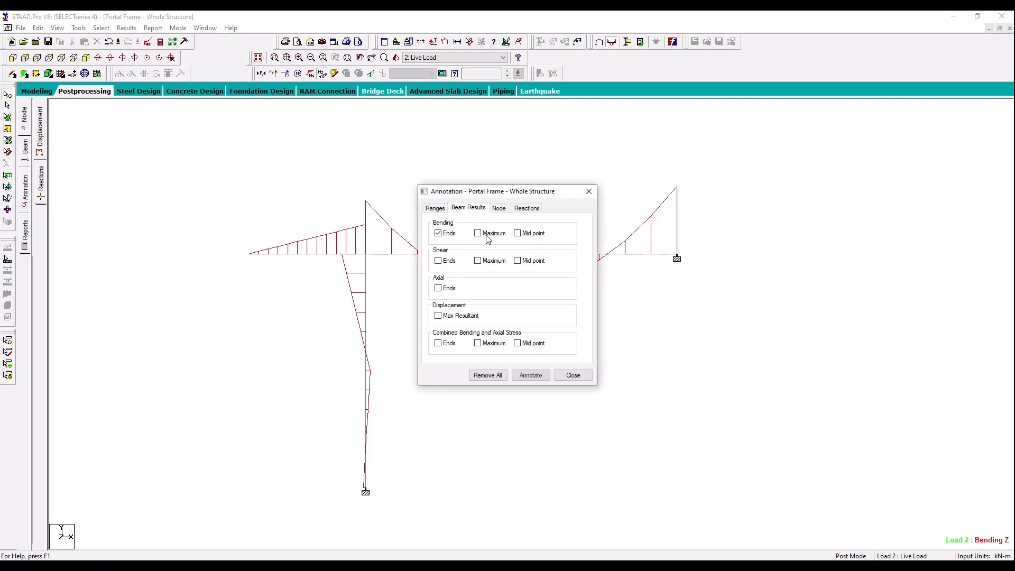
{"action": "left_click", "coordinate": [486, 236]}
{"action": "left_click", "coordinate": [536, 380]}
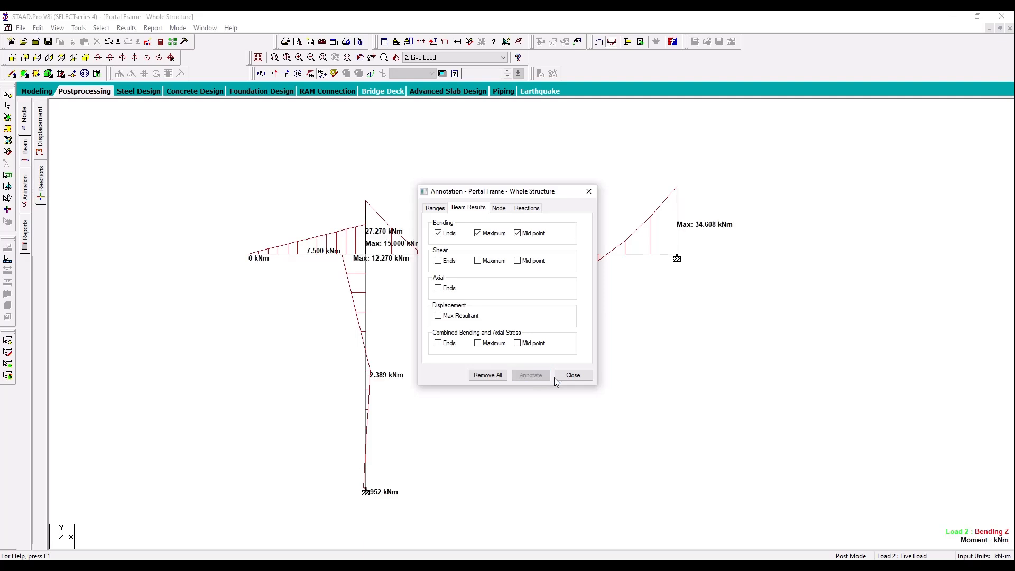
{"action": "left_click", "coordinate": [571, 378]}
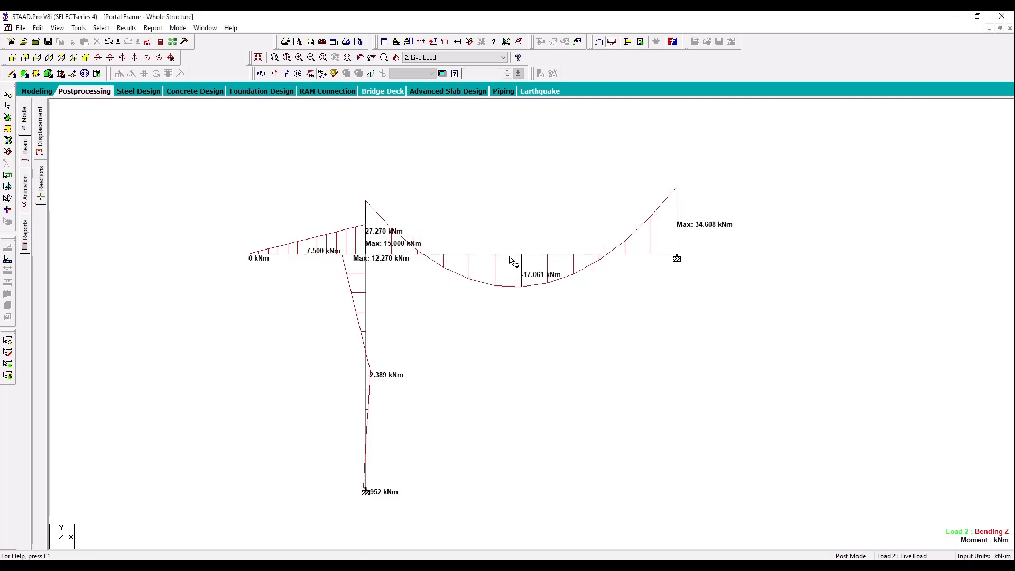
{"action": "left_click", "coordinate": [325, 59]}
{"action": "left_click", "coordinate": [487, 310]}
Step: Display the Shear Y diagram annotated with ends, maximum and mid point values, and take a picture of it
{"action": "left_click", "coordinate": [275, 74]}
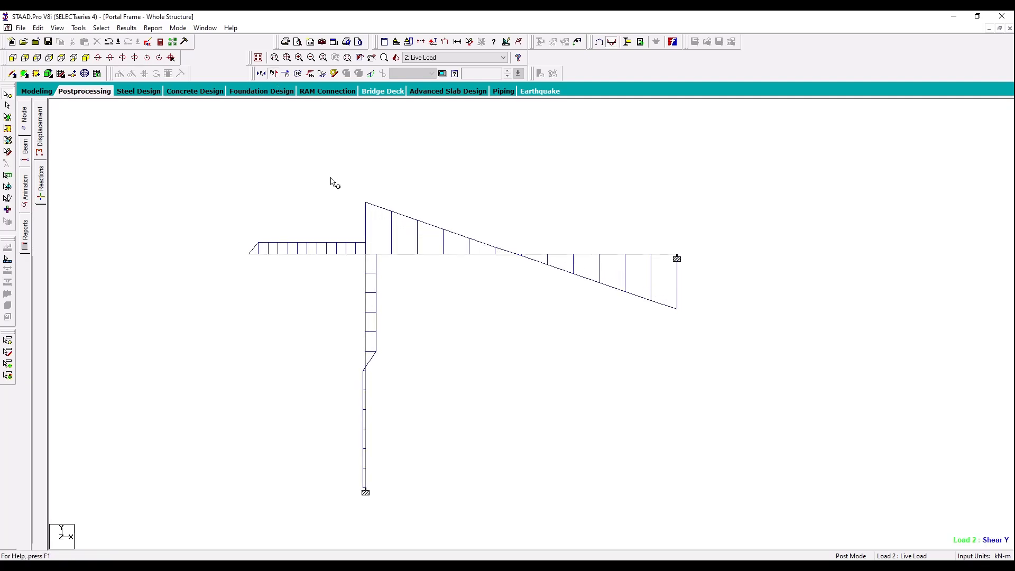
{"action": "left_click", "coordinate": [127, 28]}
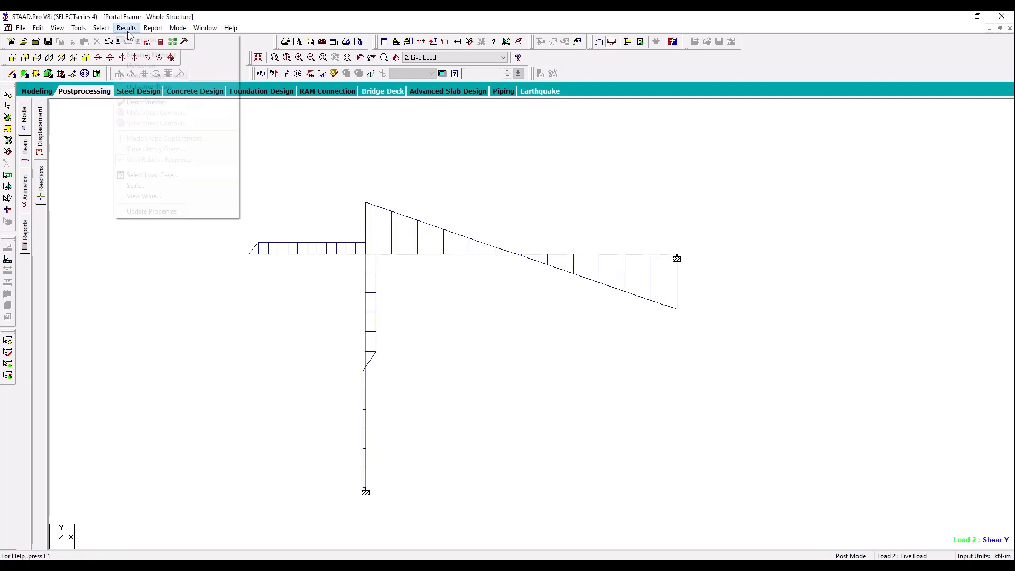
{"action": "left_click", "coordinate": [155, 196]}
{"action": "left_click", "coordinate": [468, 208]}
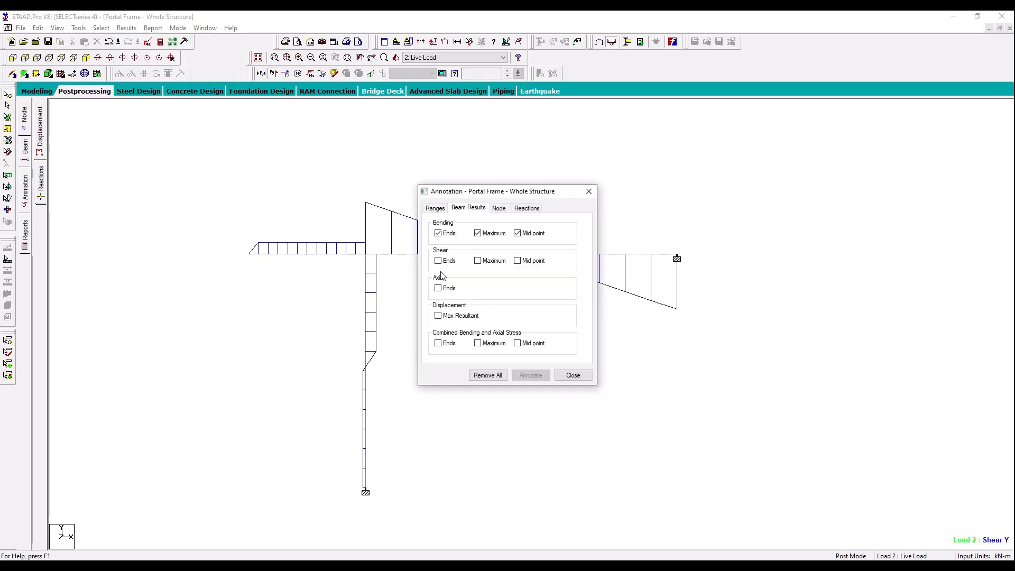
{"action": "left_click", "coordinate": [478, 261]}
{"action": "left_click", "coordinate": [531, 375]}
{"action": "left_click", "coordinate": [583, 252]}
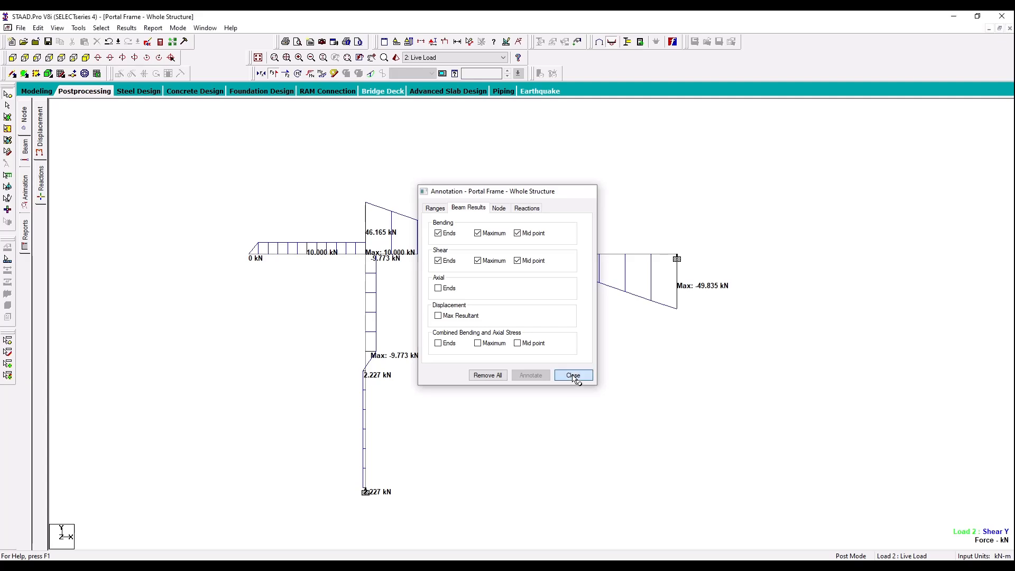
{"action": "left_click", "coordinate": [574, 375]}
{"action": "left_click", "coordinate": [323, 42]}
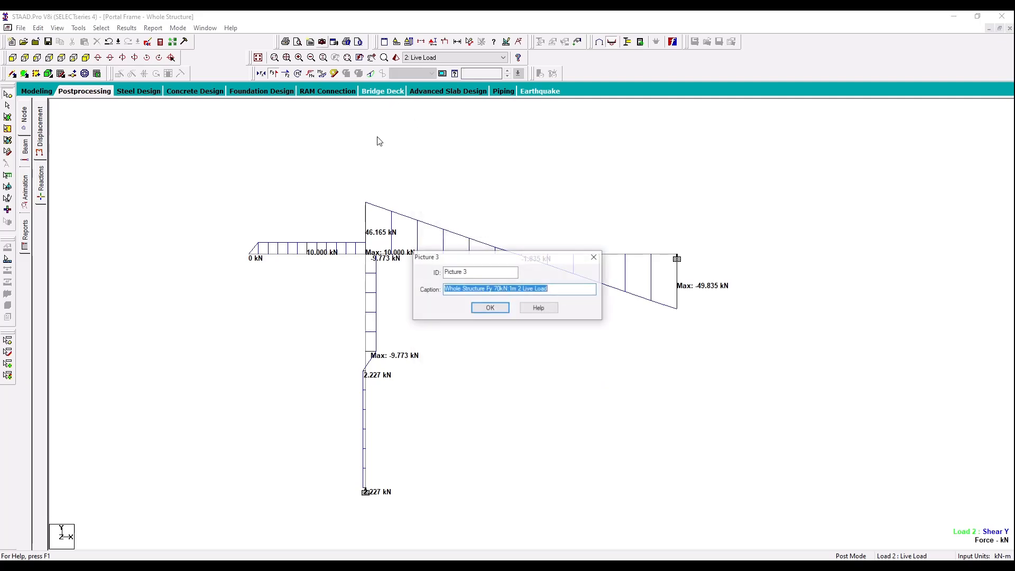
{"action": "left_click", "coordinate": [479, 310]}
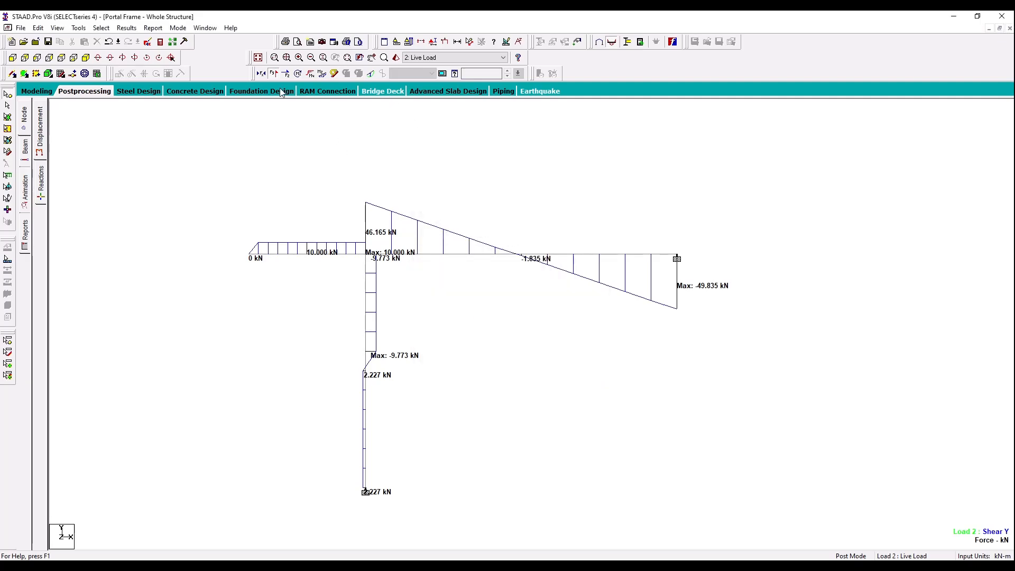
Step: Set up the report to include the input items Sections, Supports, Primary Load Cases and Combination Load Cases
{"action": "left_click", "coordinate": [309, 42]}
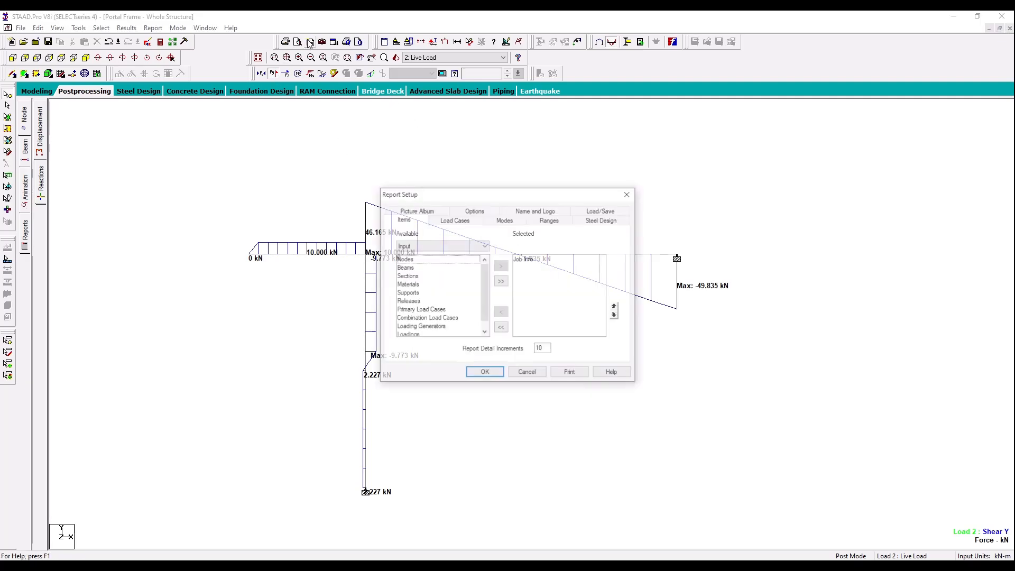
{"action": "left_click", "coordinate": [422, 276]}
{"action": "left_click", "coordinate": [500, 267]}
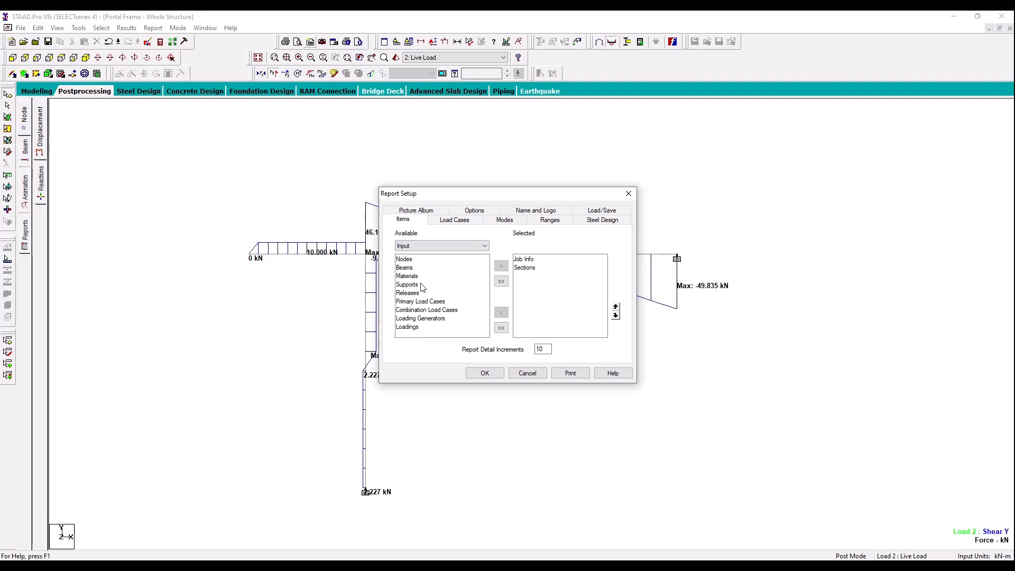
{"action": "left_click", "coordinate": [422, 285]}
{"action": "left_click", "coordinate": [501, 267]}
{"action": "left_click", "coordinate": [453, 293]}
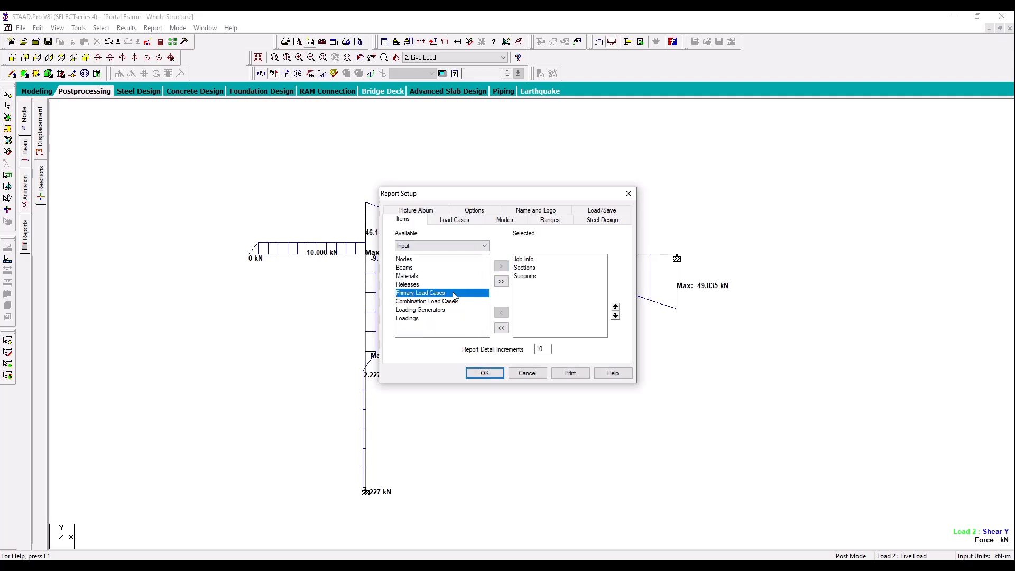
{"action": "left_click", "coordinate": [464, 302], "text": "shift"}
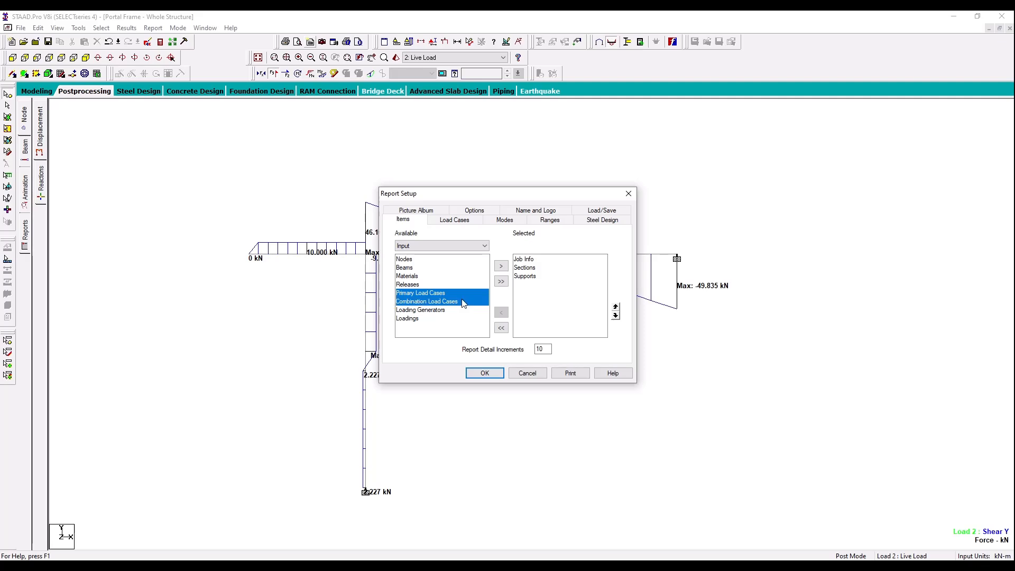
{"action": "left_click", "coordinate": [502, 269]}
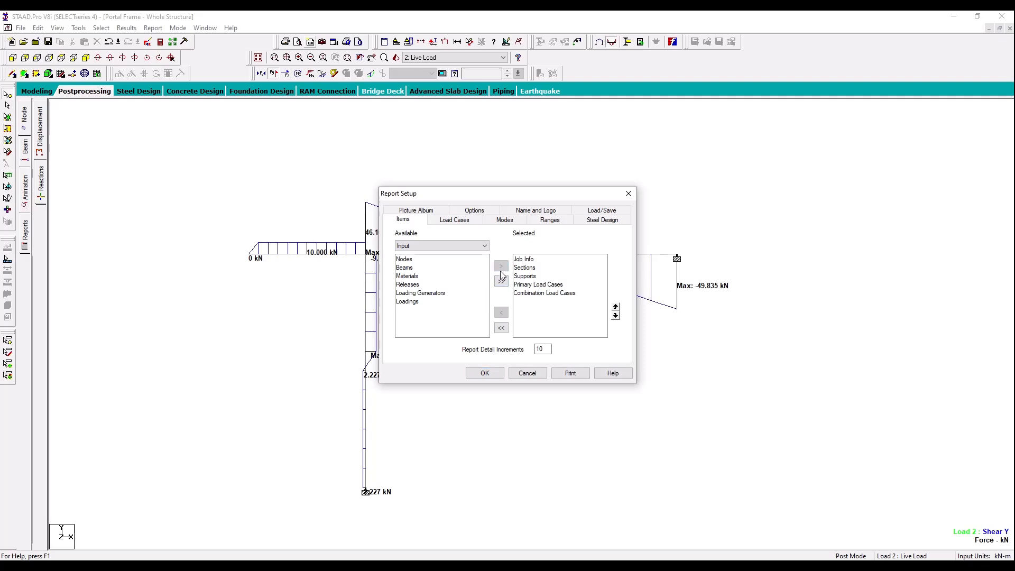
Step: Add Picture 1, Picture 2 and Picture 3 to the selected report items
{"action": "left_click", "coordinate": [458, 247]}
{"action": "left_click", "coordinate": [445, 266]}
{"action": "left_click", "coordinate": [442, 260]}
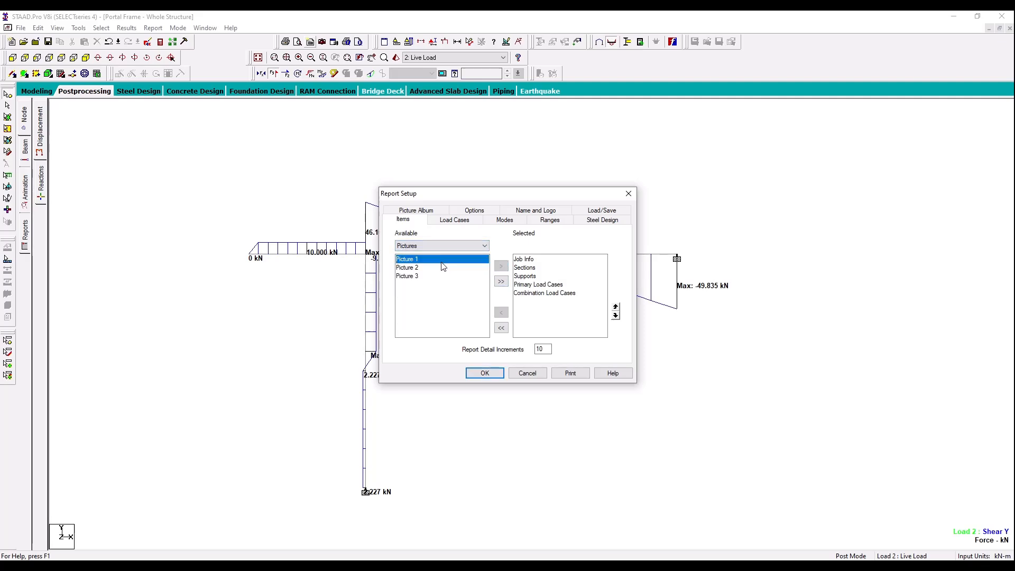
{"action": "left_click", "coordinate": [442, 276], "text": "shift"}
{"action": "left_click", "coordinate": [501, 266]}
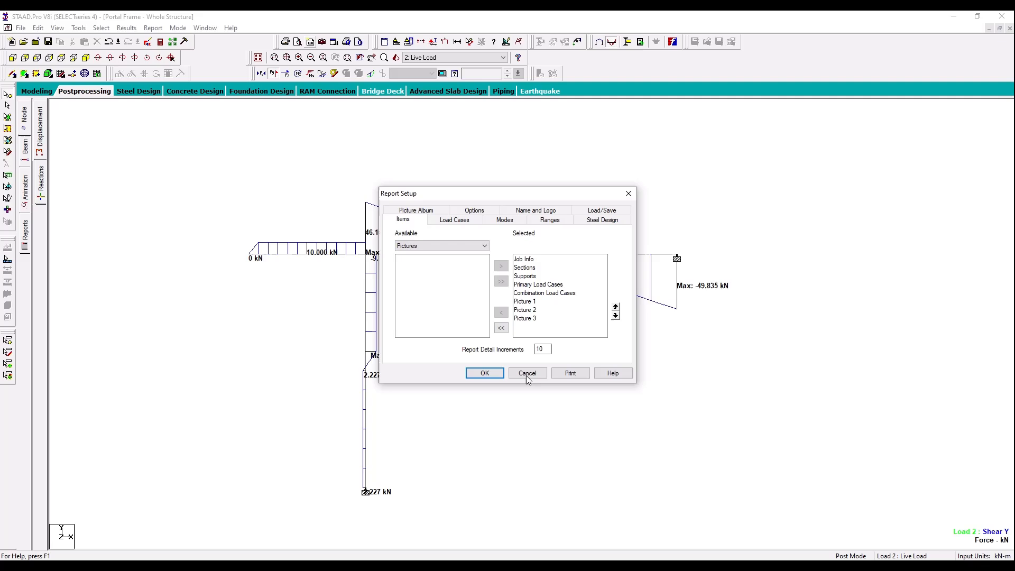
Step: Print the report with Microsoft Print to PDF and save it as Portal Frame in the Staad Pro folder
{"action": "left_click", "coordinate": [565, 373]}
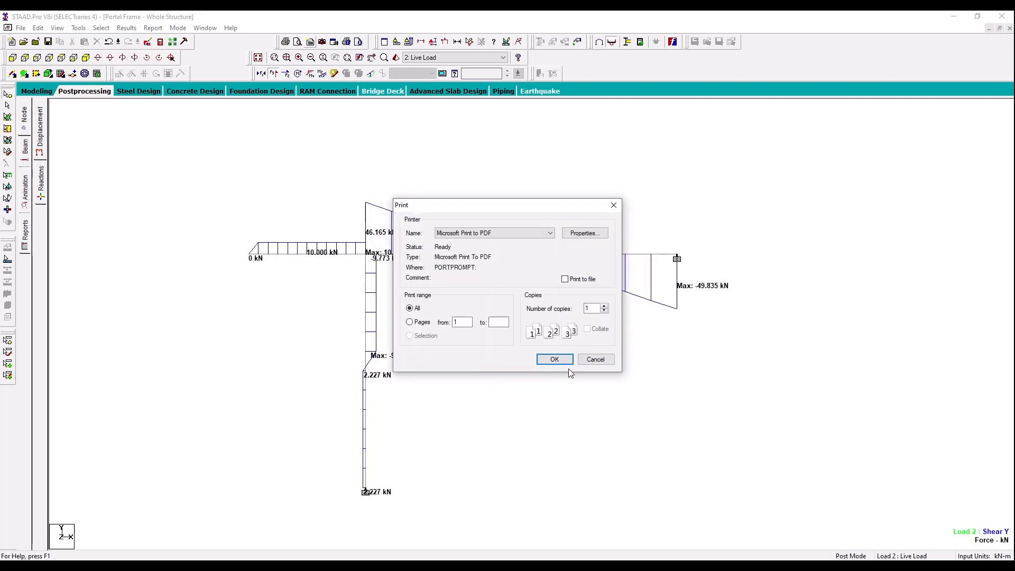
{"action": "left_click", "coordinate": [548, 358]}
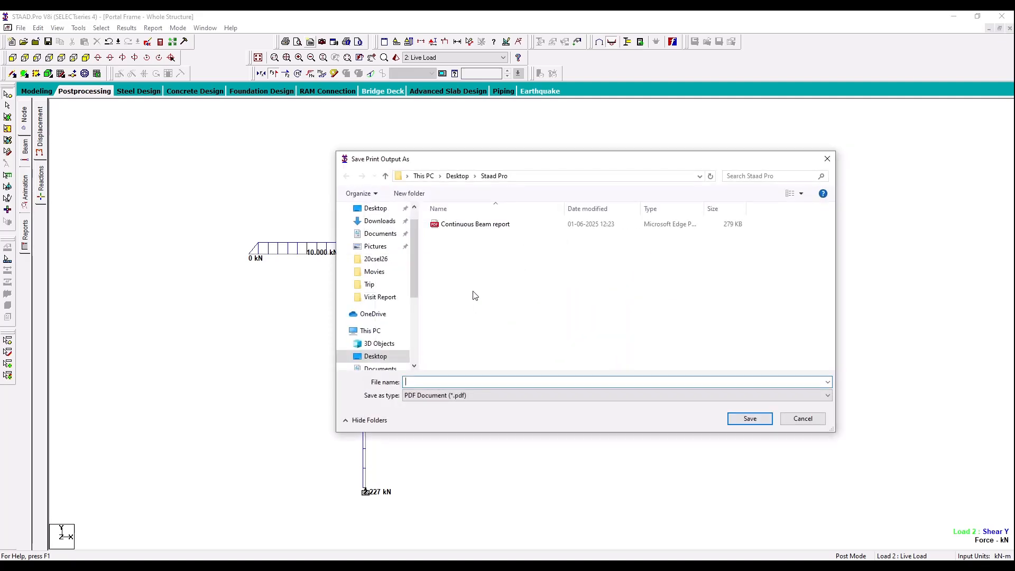
{"action": "type", "text": "Portal Frame"}
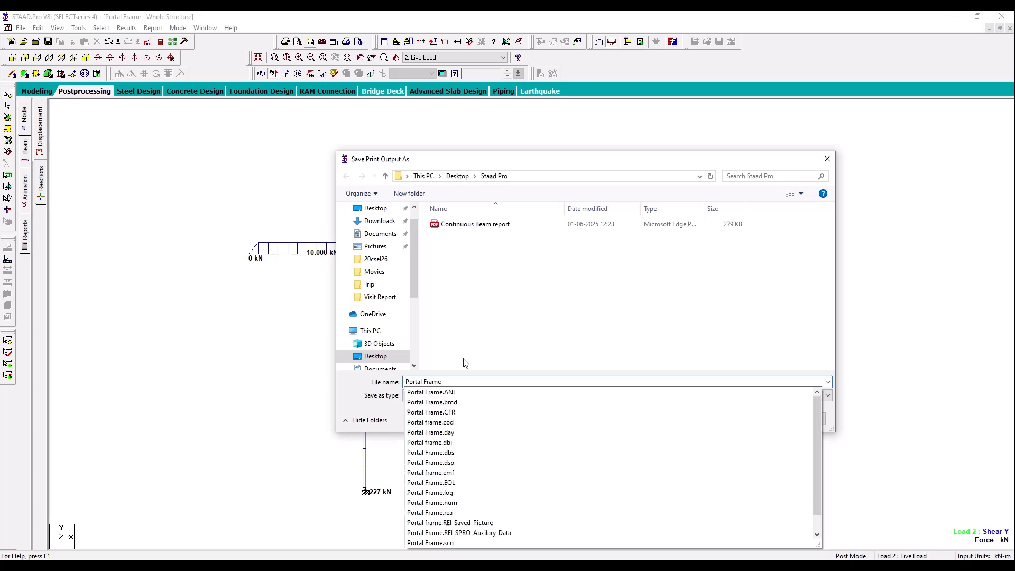
{"action": "left_click", "coordinate": [506, 319]}
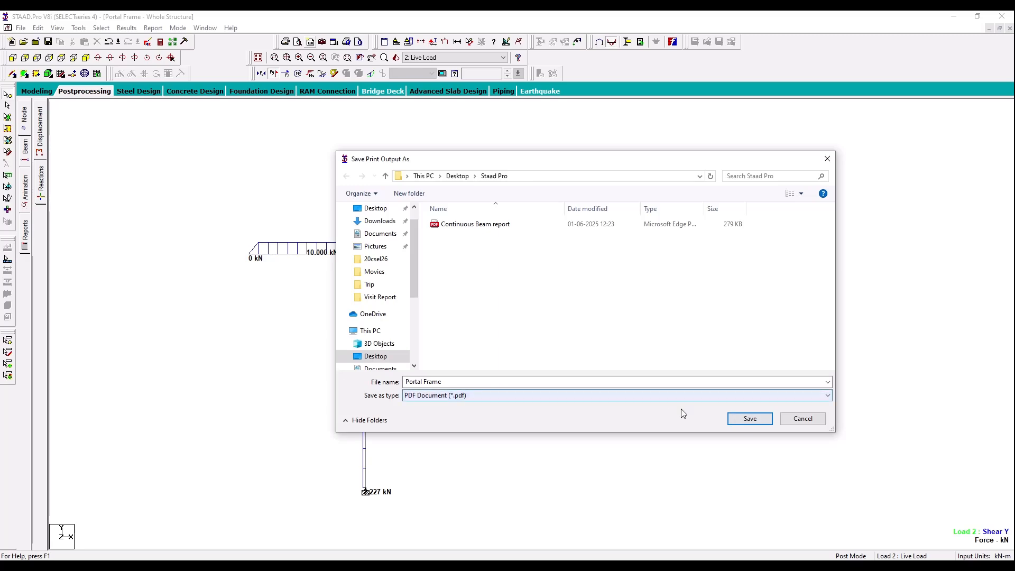
{"action": "left_click", "coordinate": [751, 419]}
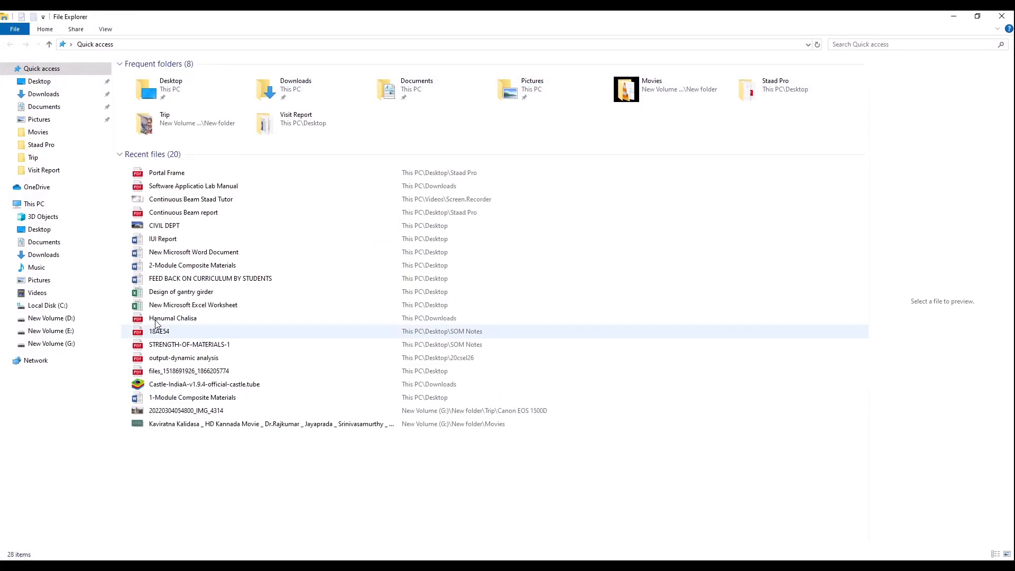
Step: Open the Portal Frame PDF from File Explorer and review the job data, load picture, and bending and shear diagrams
{"action": "double_click", "coordinate": [168, 174]}
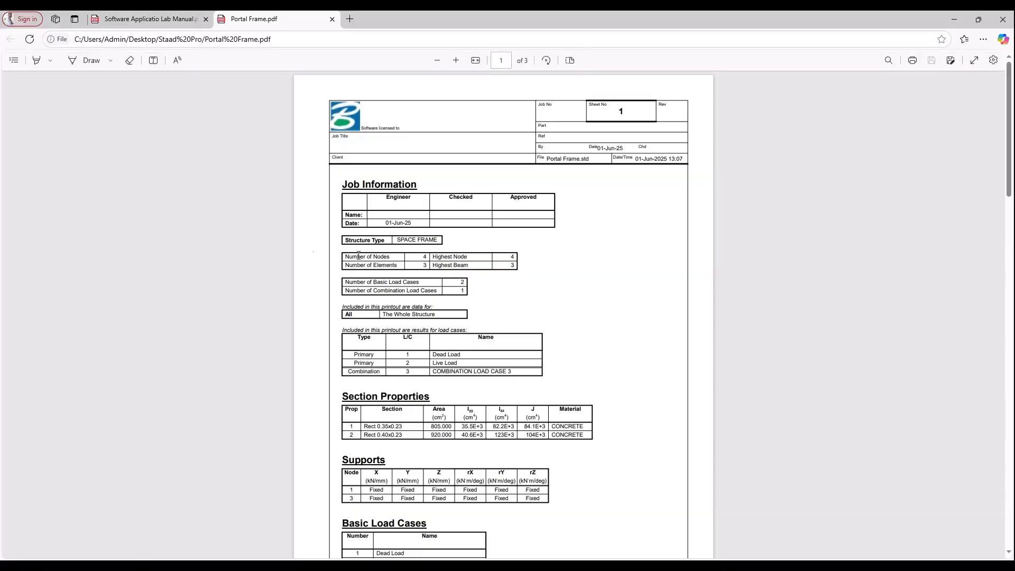
{"action": "scroll", "coordinate": [429, 256], "scroll_direction": "down", "scroll_amount": 10}
{"action": "scroll", "coordinate": [429, 256], "scroll_direction": "down", "scroll_amount": 3}
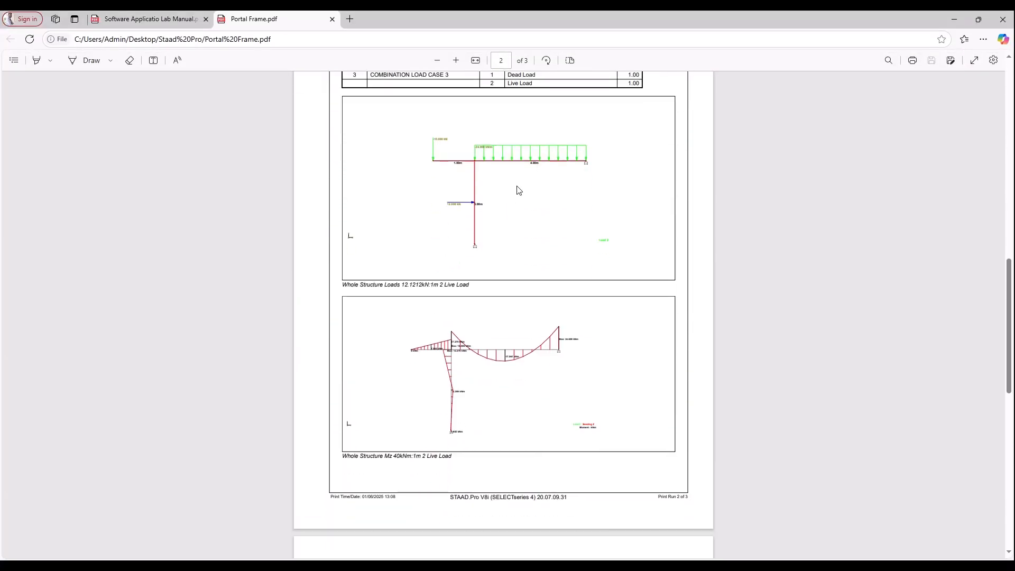
{"action": "scroll", "coordinate": [504, 197], "scroll_direction": "down", "scroll_amount": 4}
{"action": "scroll", "coordinate": [467, 258], "scroll_direction": "down", "scroll_amount": 5}
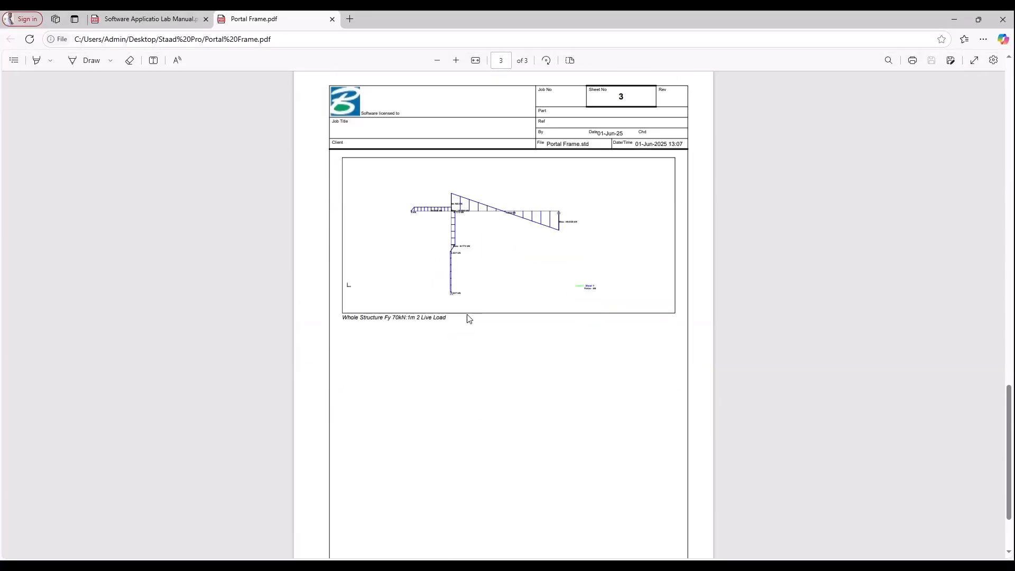